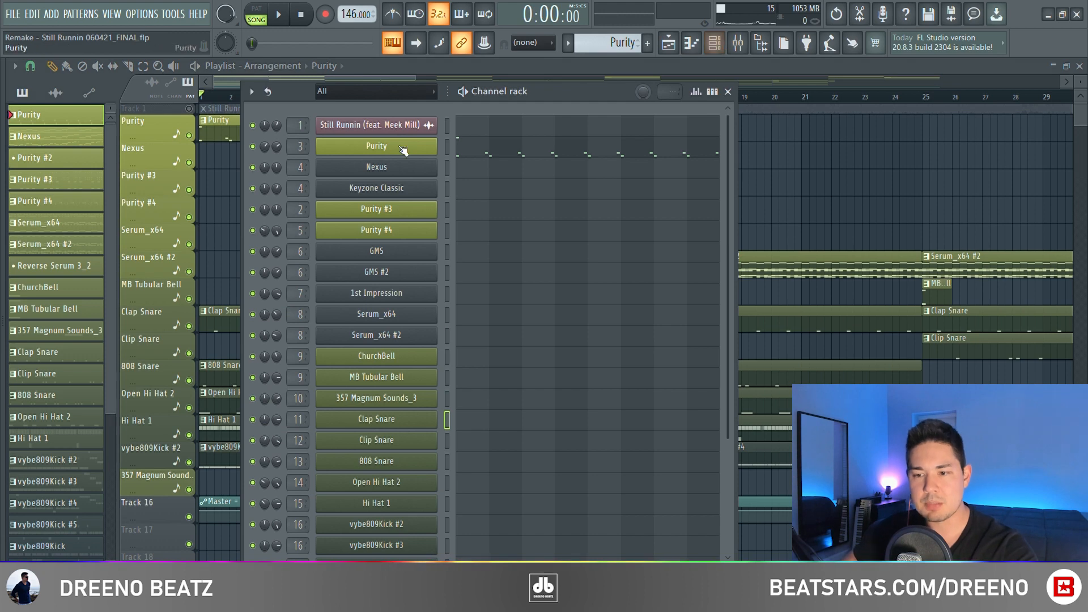
# Step: Inspect the Purity channel's instrument presets, close the plugin, and open the channel's note pattern
pyautogui.click(402, 148)
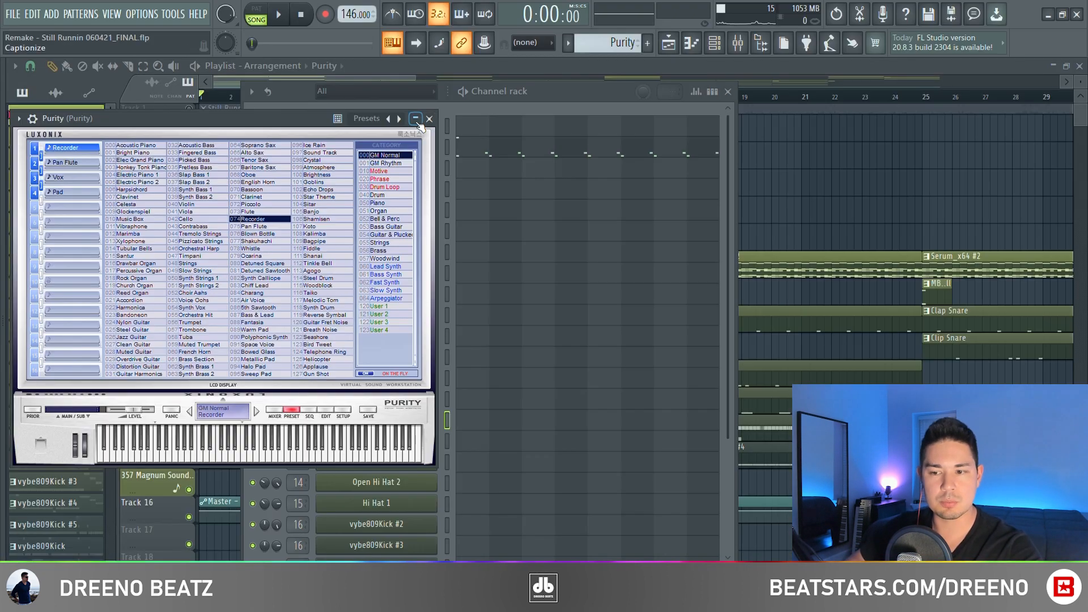
pyautogui.click(429, 119)
pyautogui.click(541, 151)
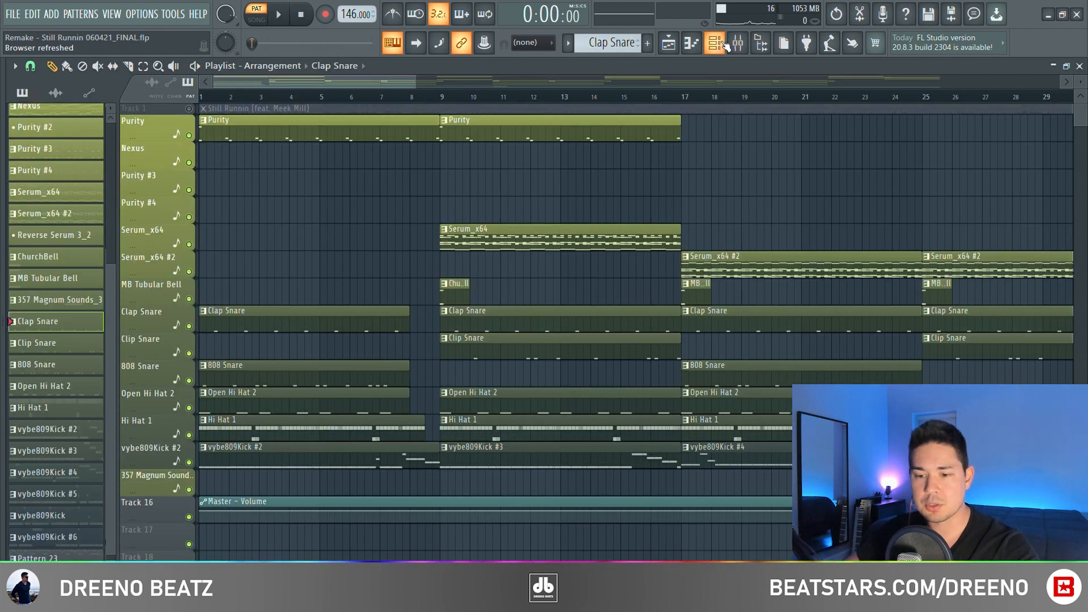
# Step: Inspect the Clap Snare channel, audition its pattern in the piano roll, and return to the playlist
pyautogui.click(724, 44)
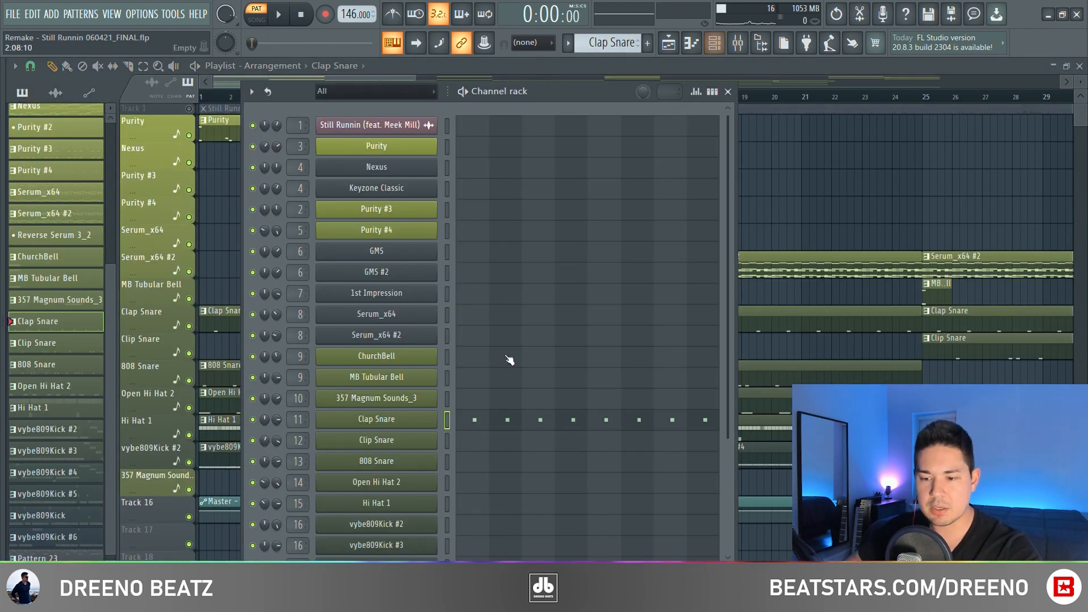
pyautogui.click(376, 419)
pyautogui.press('F7')
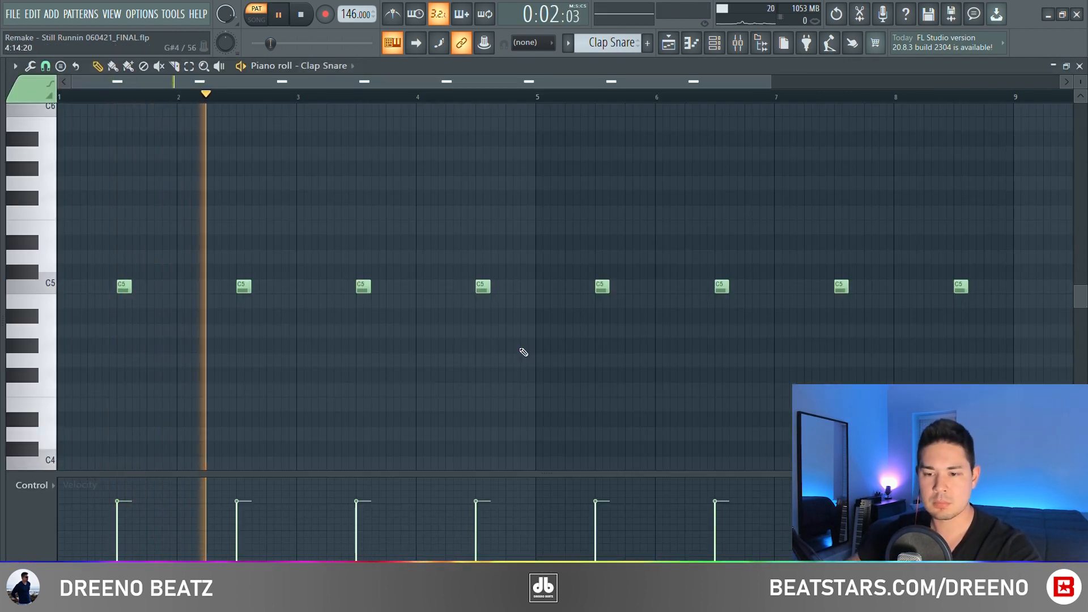
pyautogui.press('space')
pyautogui.press('F5')
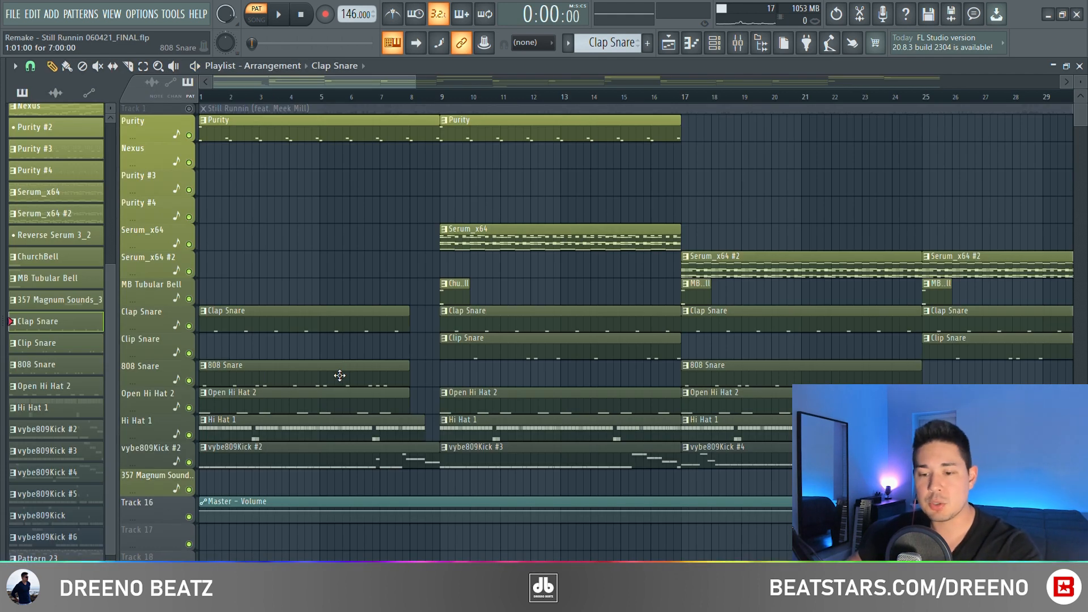
# Step: Pick the 808 Snare pattern from the playlist and inspect its channel
pyautogui.click(339, 375)
pyautogui.click(715, 45)
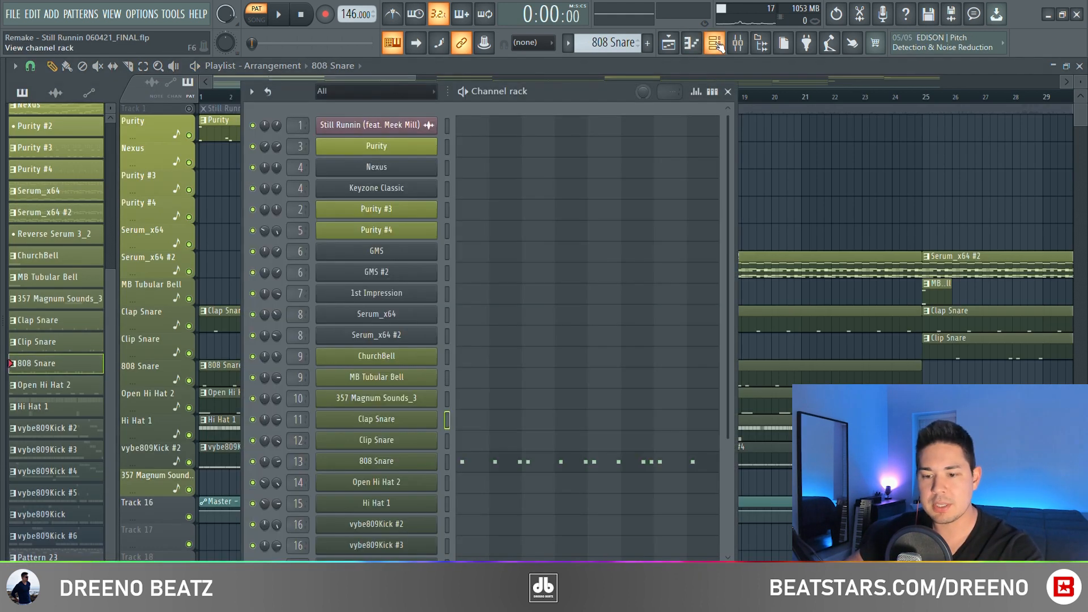
pyautogui.click(374, 461)
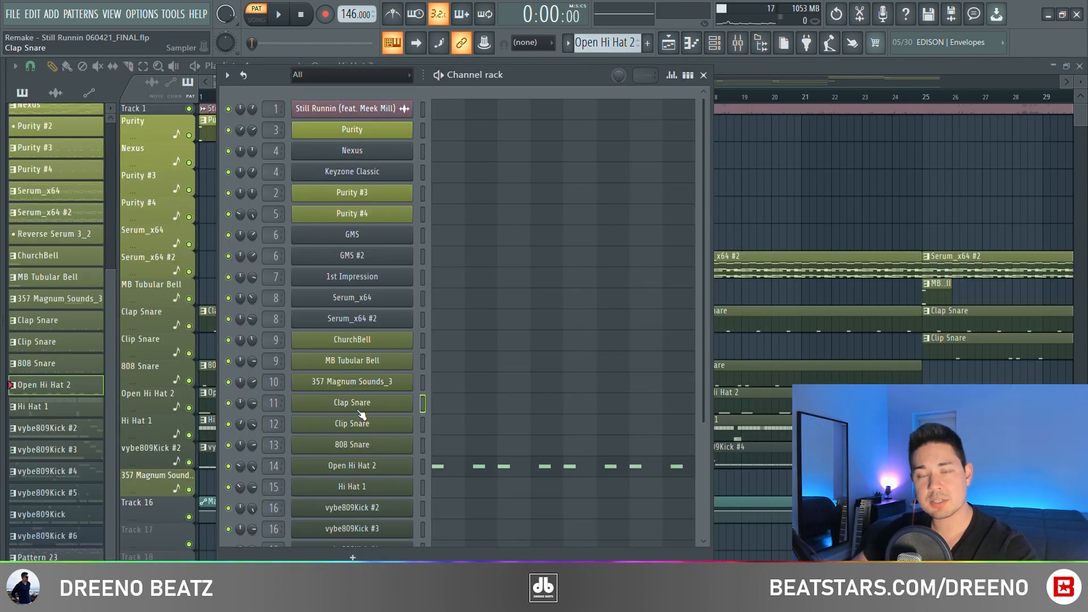
# Step: Inspect the Open Hi Hat 2 and Hi Hat 1 channels and audition the Hi Hat 1 notes and drum tracks
pyautogui.click(352, 465)
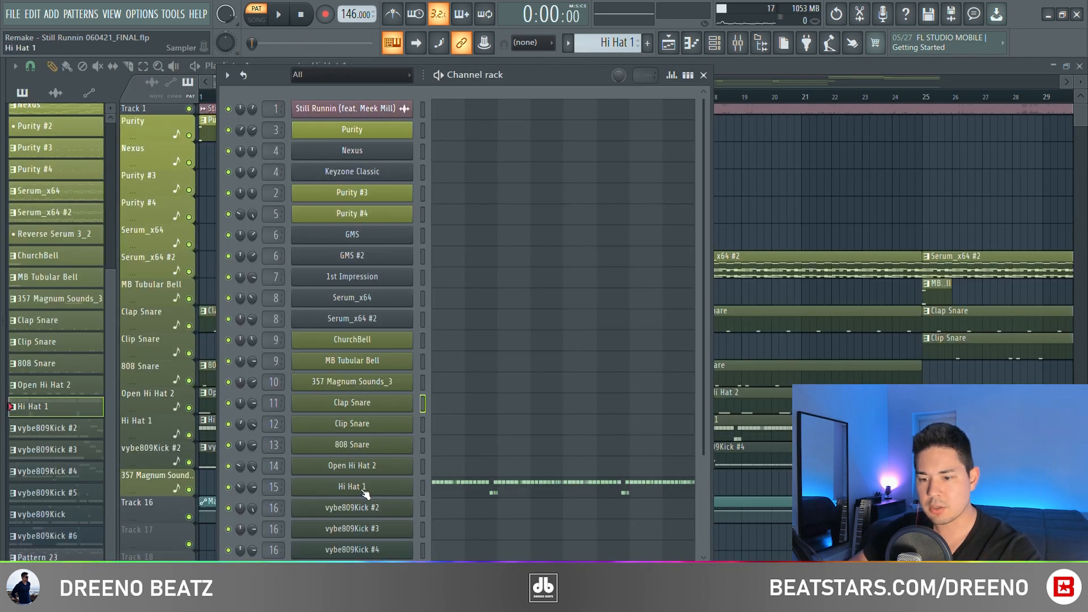
pyautogui.click(364, 491)
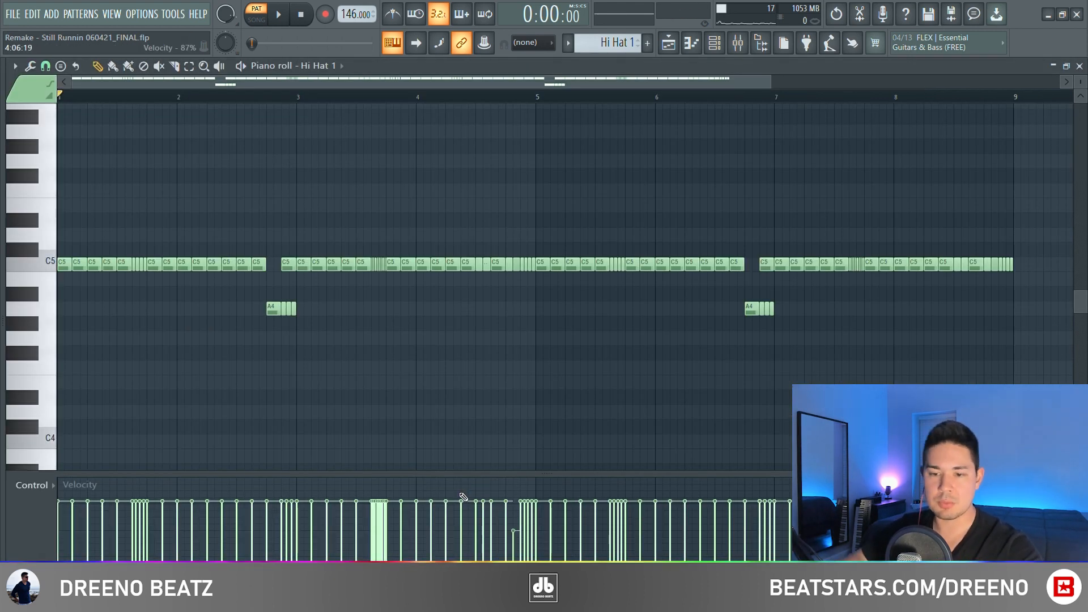
pyautogui.press('space')
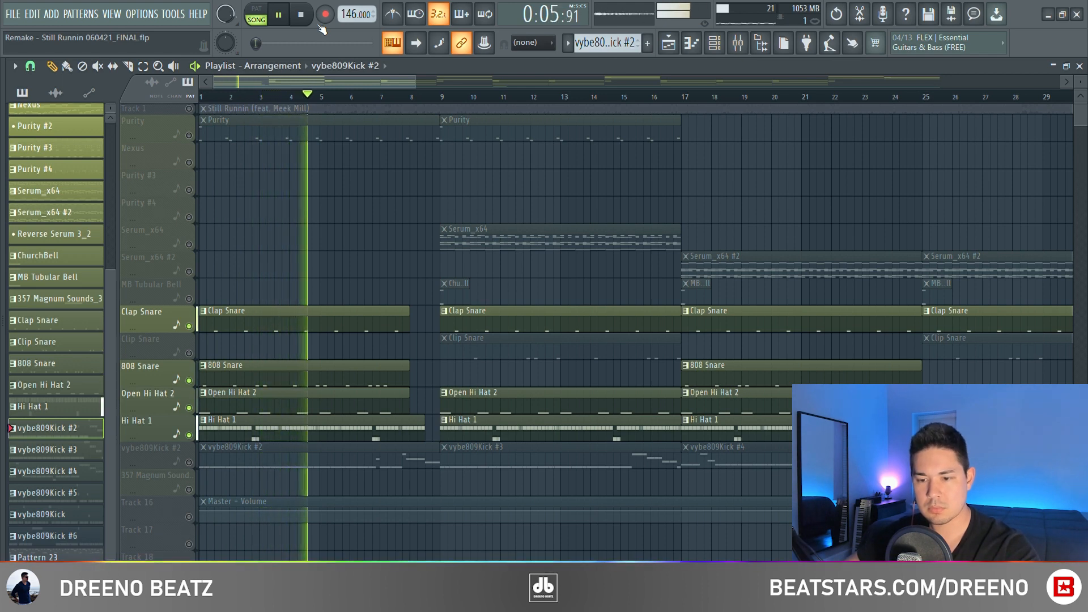
pyautogui.press('space')
# Step: Inspect the vybe809Kick #2 channel and audition its pattern in the piano roll
pyautogui.press('F6')
pyautogui.scroll(-2, 517, 440)
pyautogui.click(381, 415)
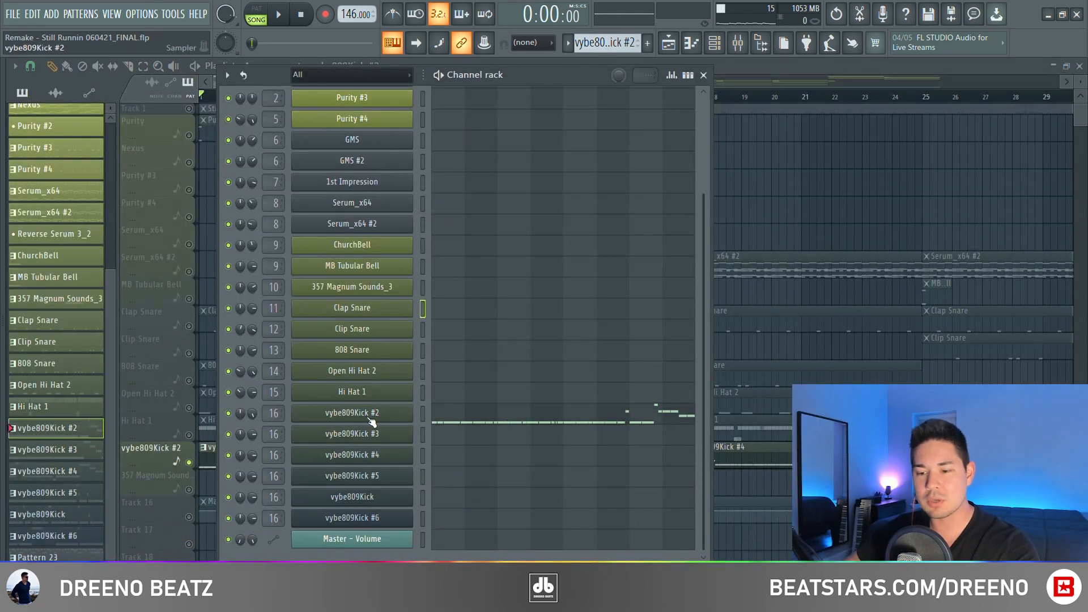
pyautogui.click(488, 422)
pyautogui.press('space')
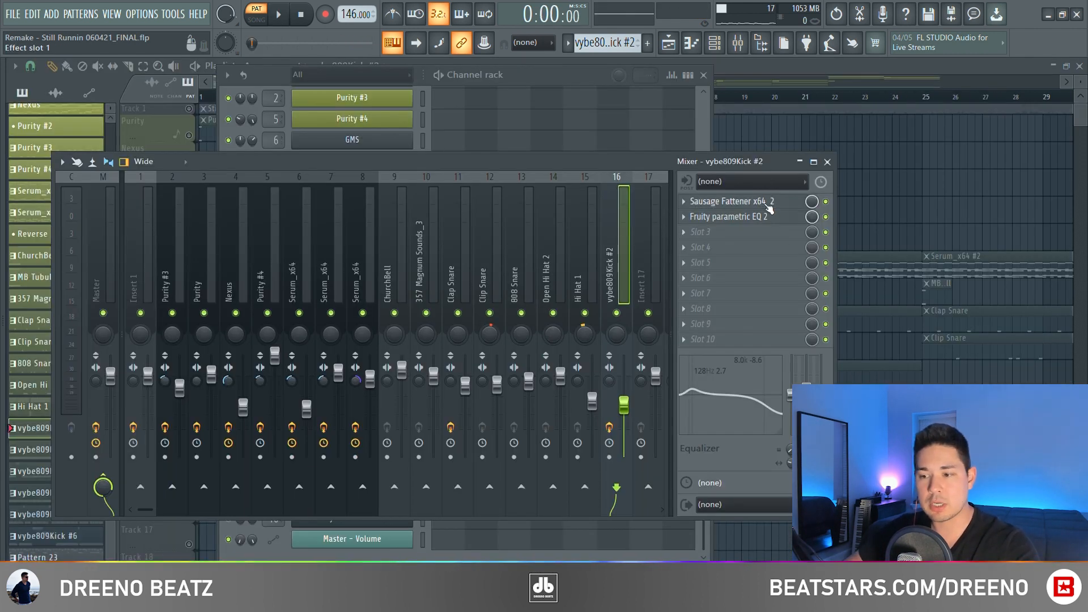
# Step: Inspect the Sausage Fattener and Fruity parametric EQ 2 effects on the vybe809Kick #2 mixer track
pyautogui.click(767, 204)
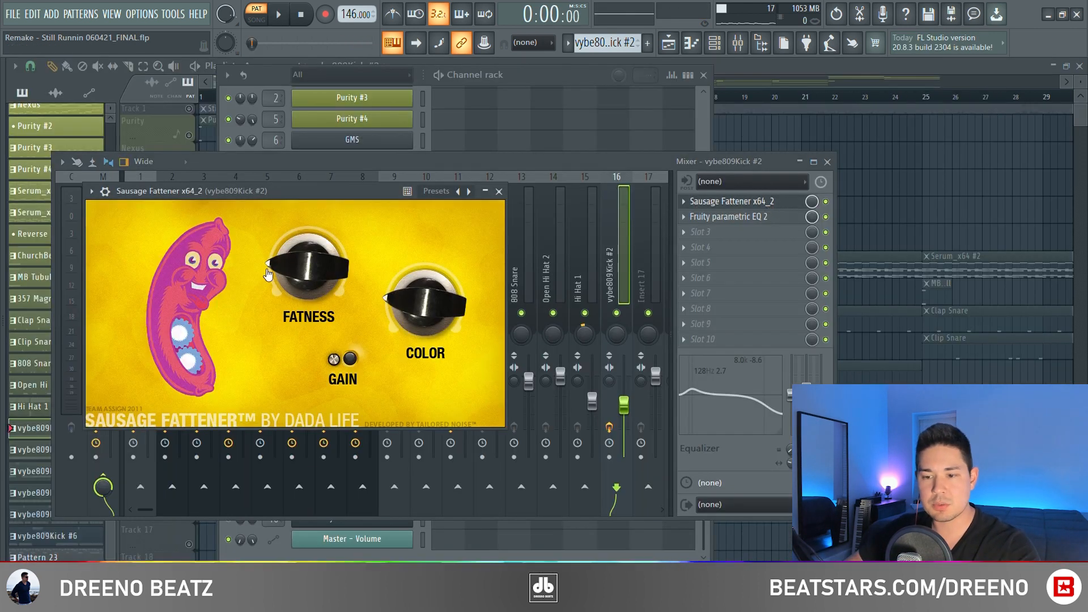
pyautogui.click(499, 192)
pyautogui.click(728, 217)
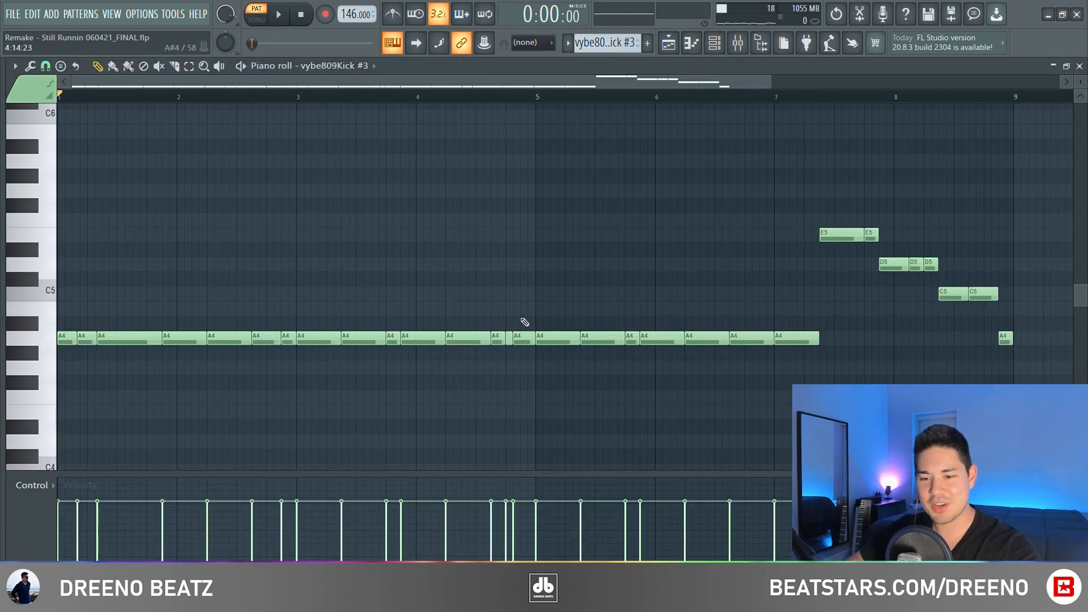
# Step: Audition the vybe809Kick #3, vybe809Kick #5 and vybe809Kick patterns in the piano roll
pyautogui.press('space')
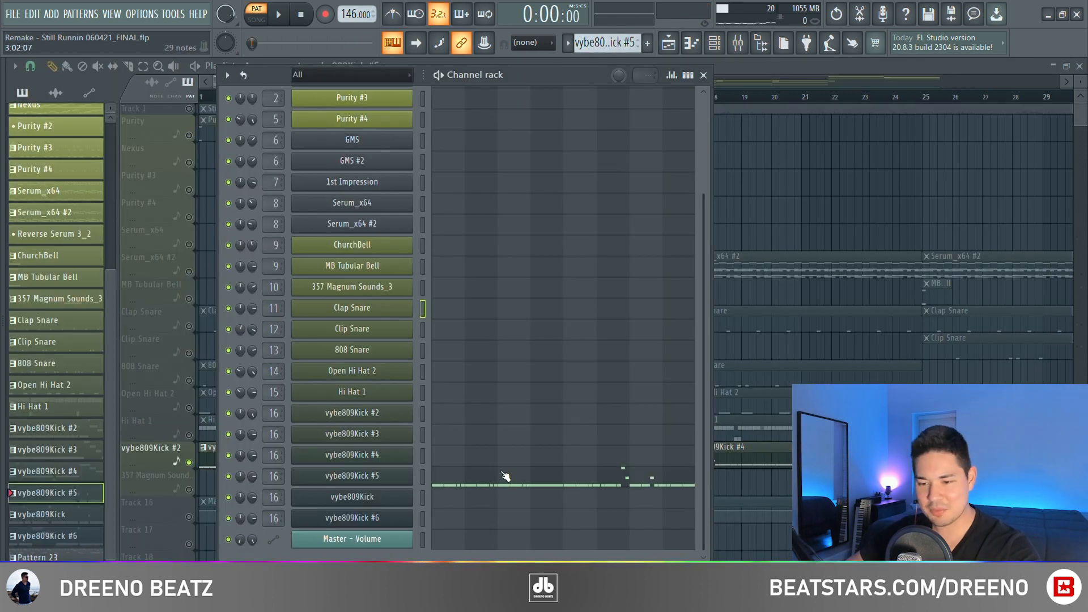
pyautogui.click(505, 476)
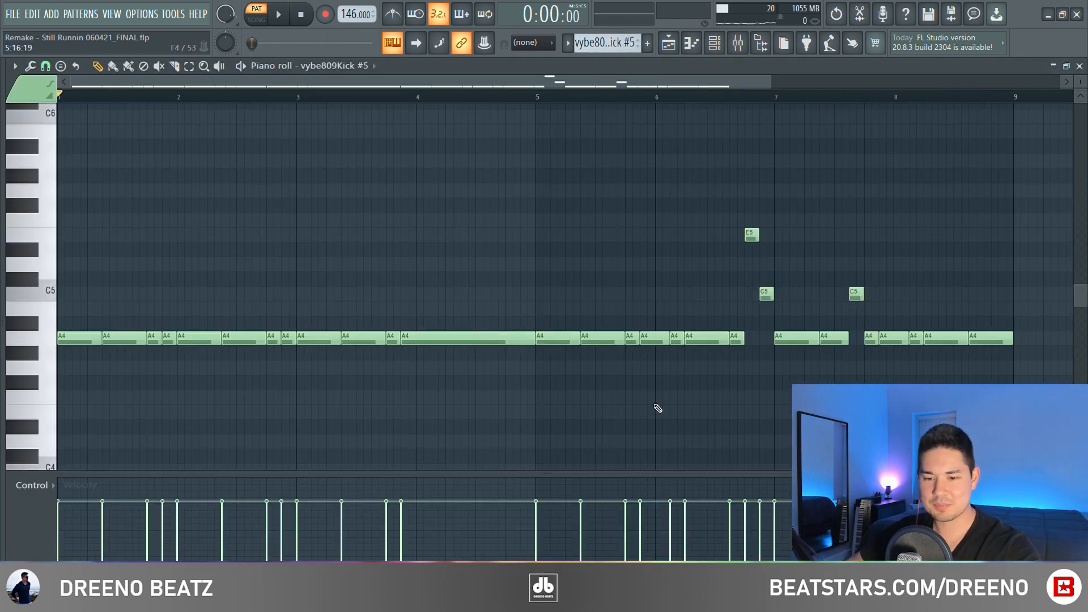
pyautogui.press('space')
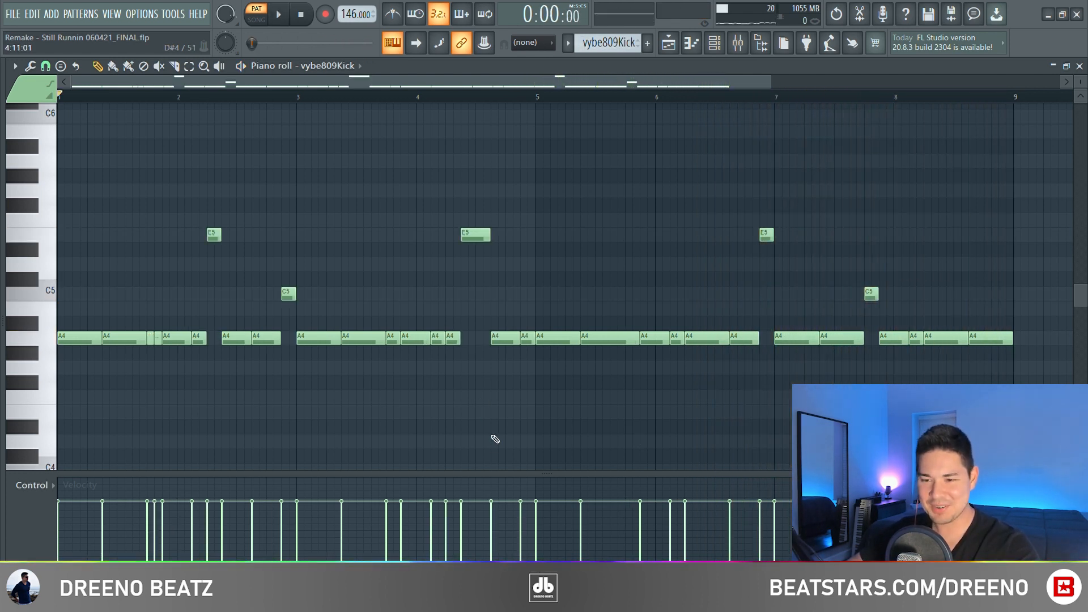
pyautogui.press('space')
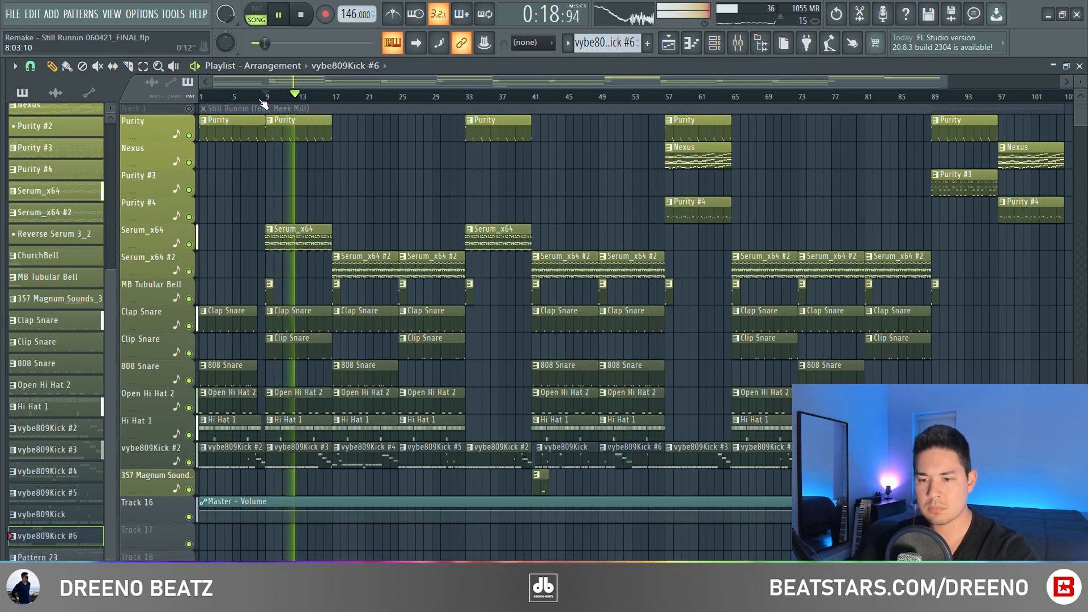
# Step: Stop playback, select bars 9 to 17 in the playlist, and inspect the GMS instrument used by the Serum_x64 pattern
pyautogui.press('space')
pyautogui.moveTo(266, 104); pyautogui.dragTo(334, 98)
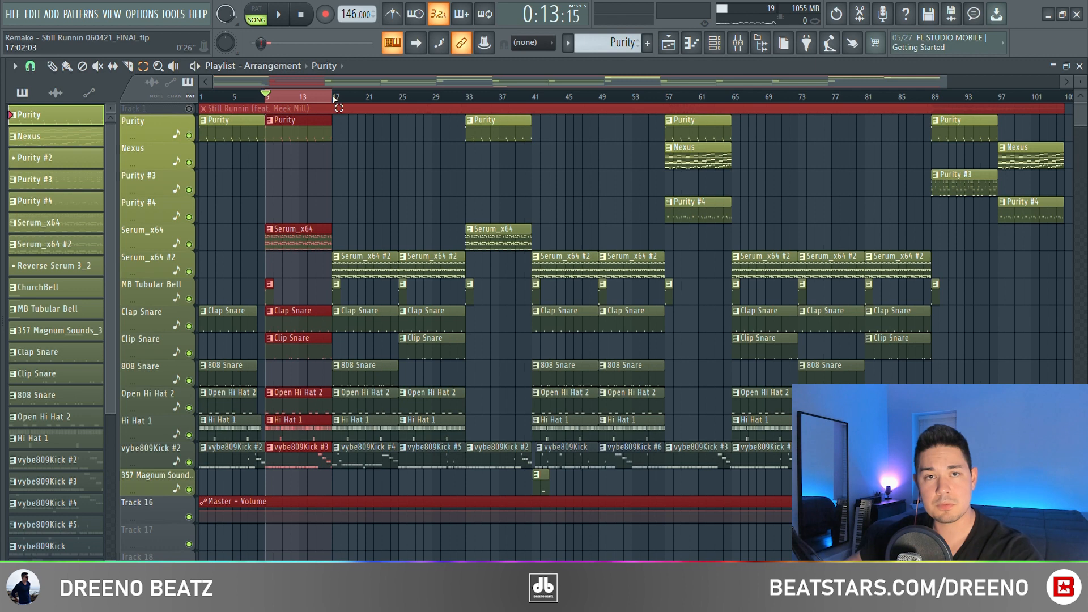
pyautogui.click(297, 233)
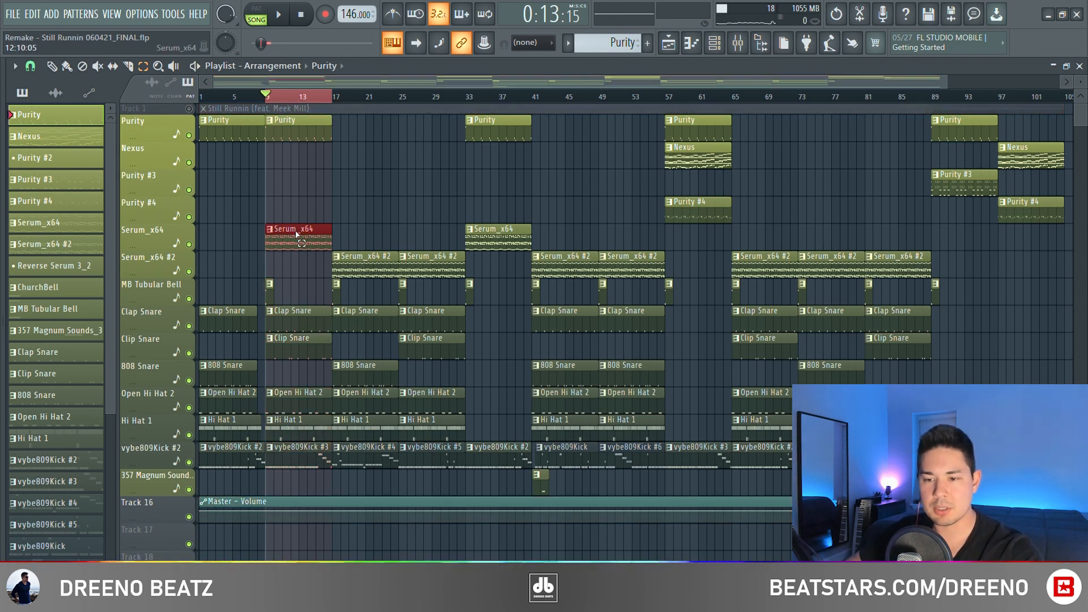
pyautogui.click(715, 43)
pyautogui.click(376, 235)
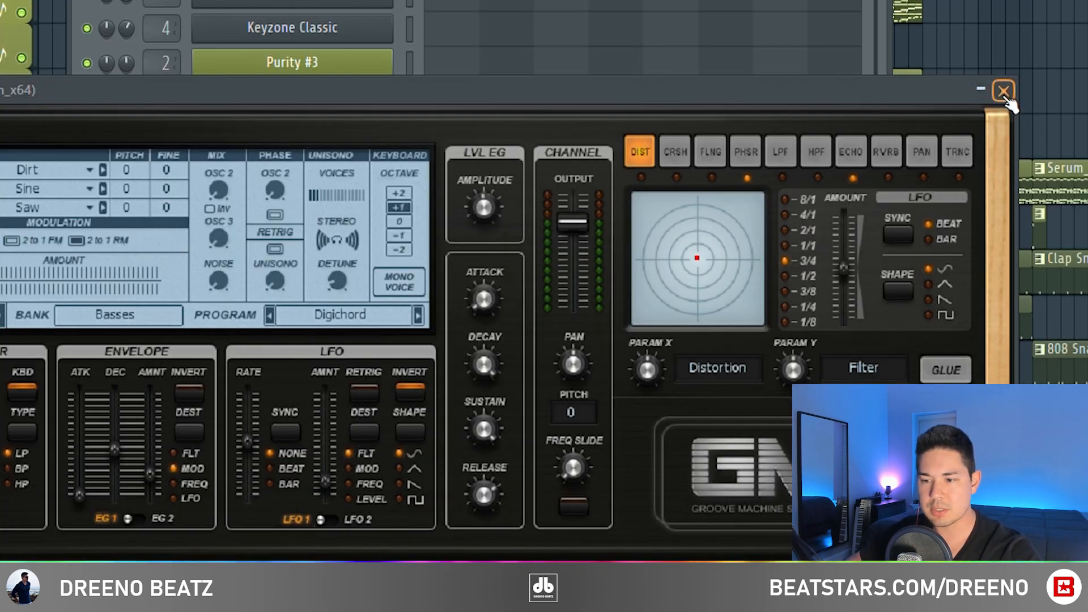
pyautogui.click(1004, 91)
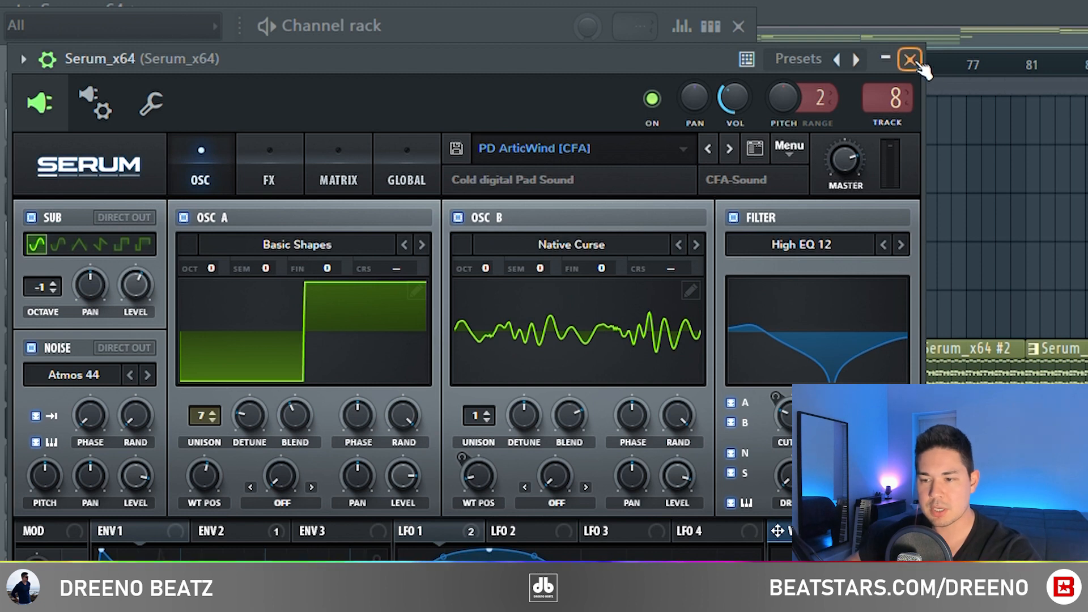
# Step: Check the presets of the Serum_x64 and Serum_x64 #2 instruments, close both plugins, and audition the pattern
pyautogui.click(909, 59)
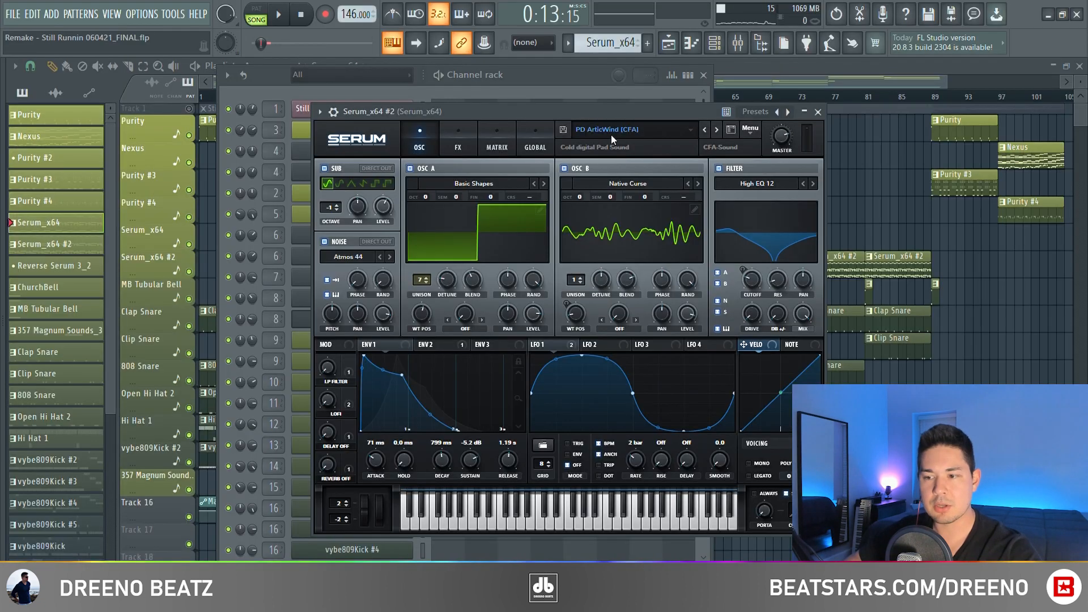
pyautogui.click(820, 113)
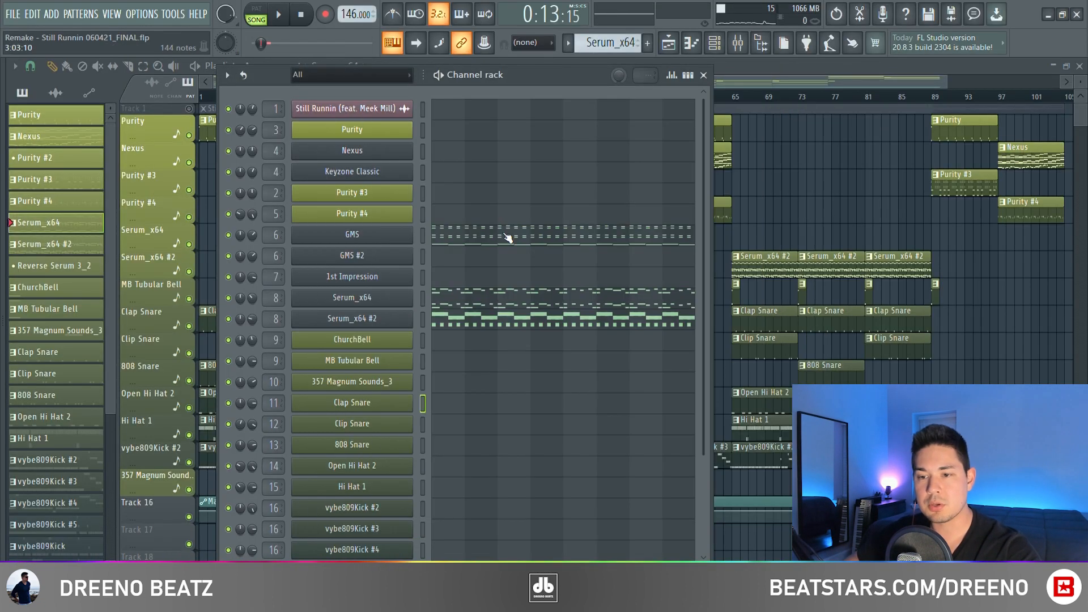
pyautogui.click(278, 14)
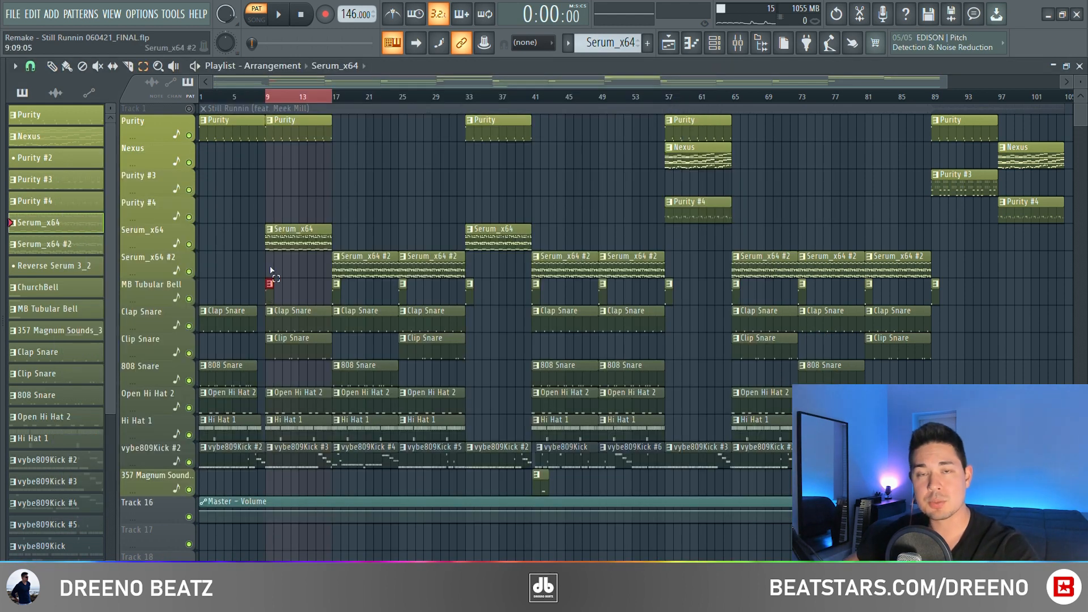
# Step: Inspect the ChurchBell and MB Tubular Bell channels and audition the MB Tubular Bell notes
pyautogui.click(715, 43)
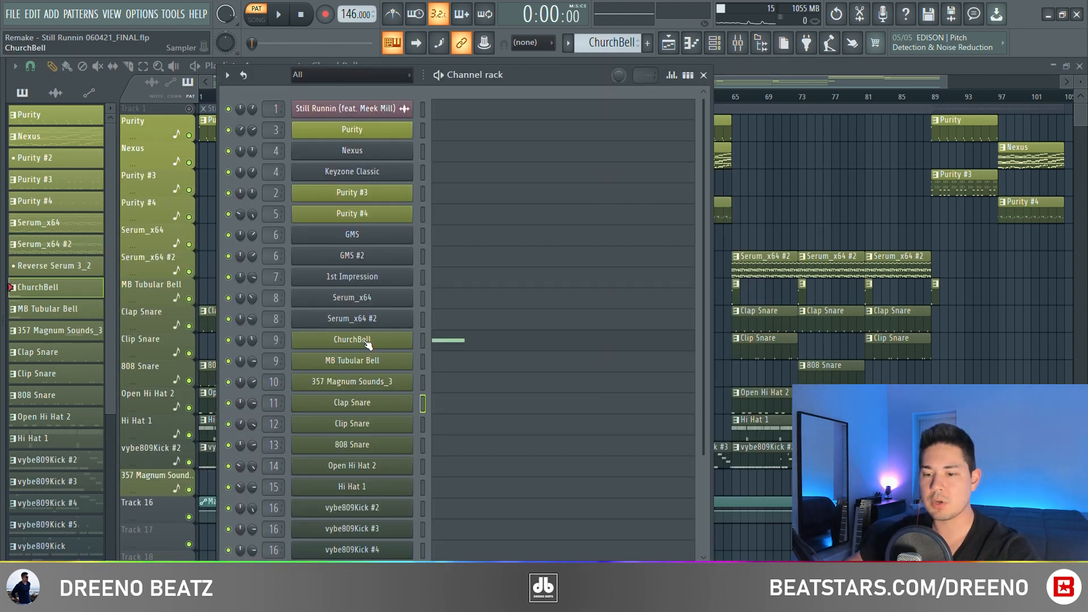
pyautogui.click(367, 340)
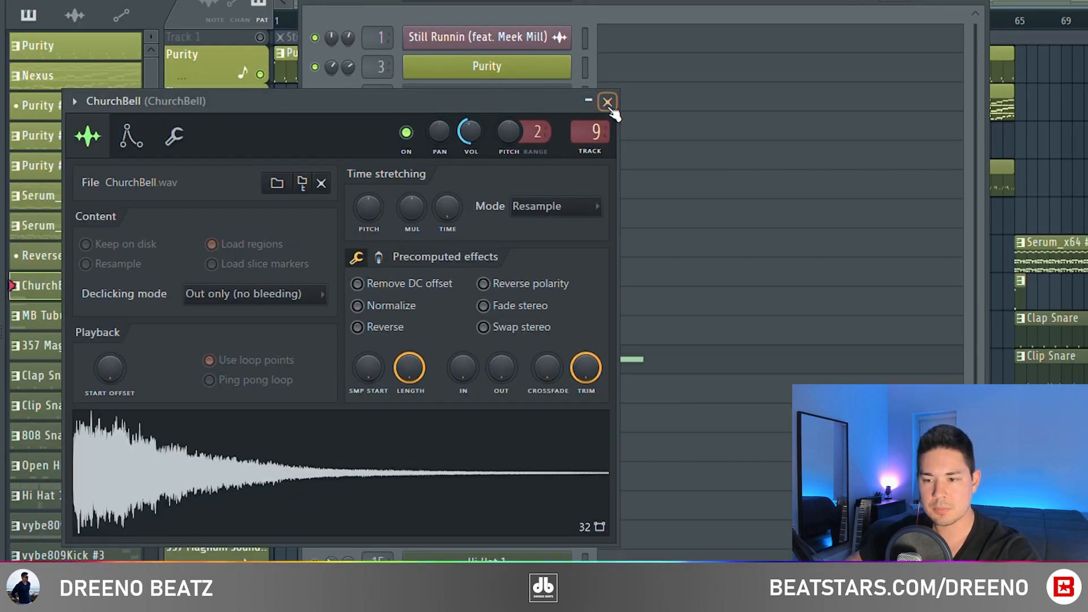
pyautogui.click(607, 103)
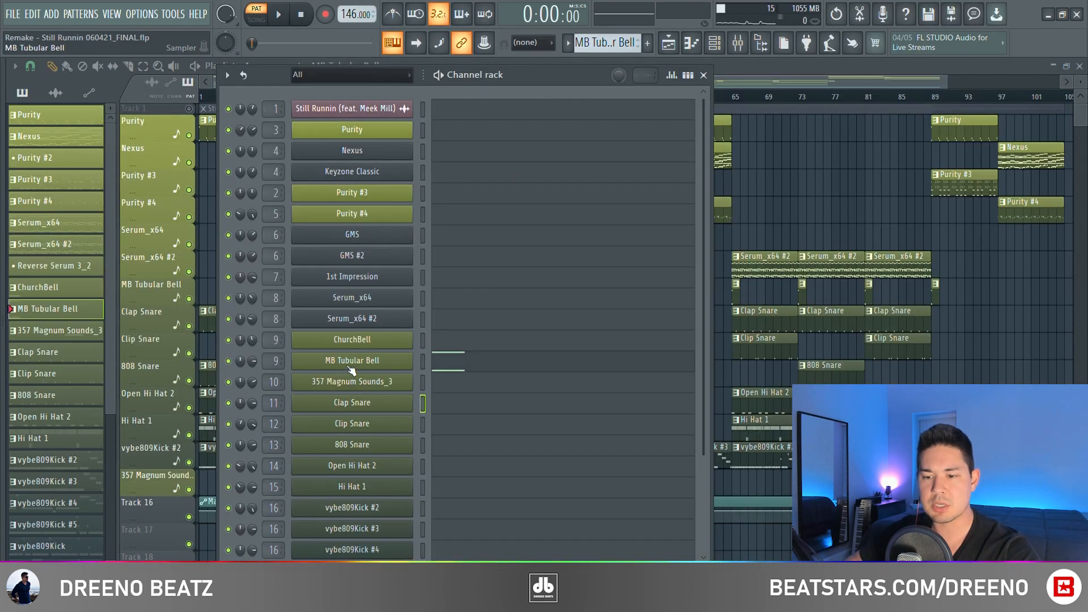
pyautogui.click(351, 365)
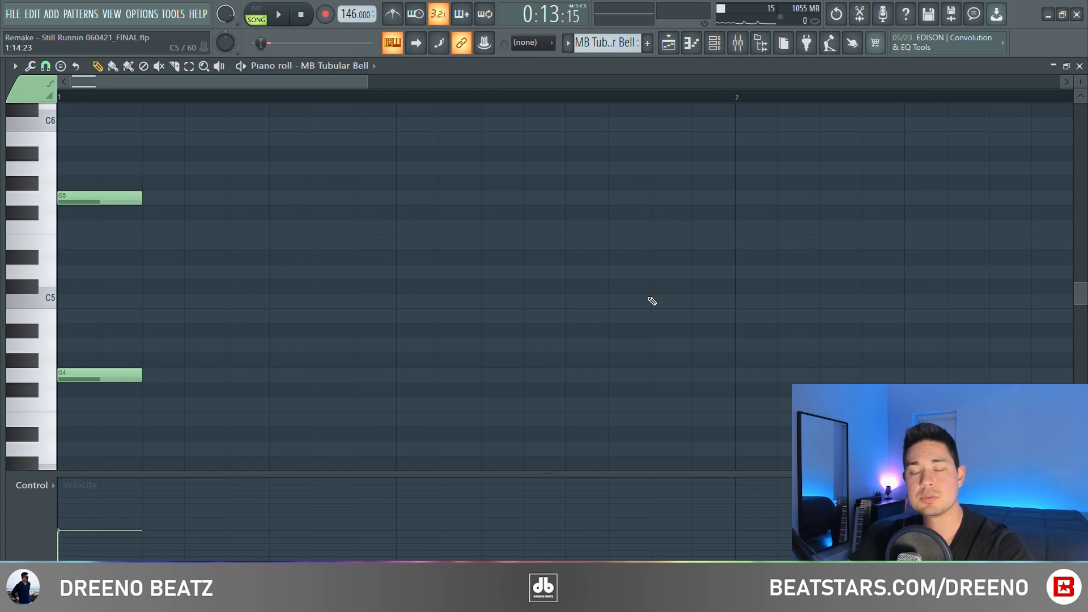
pyautogui.press('space')
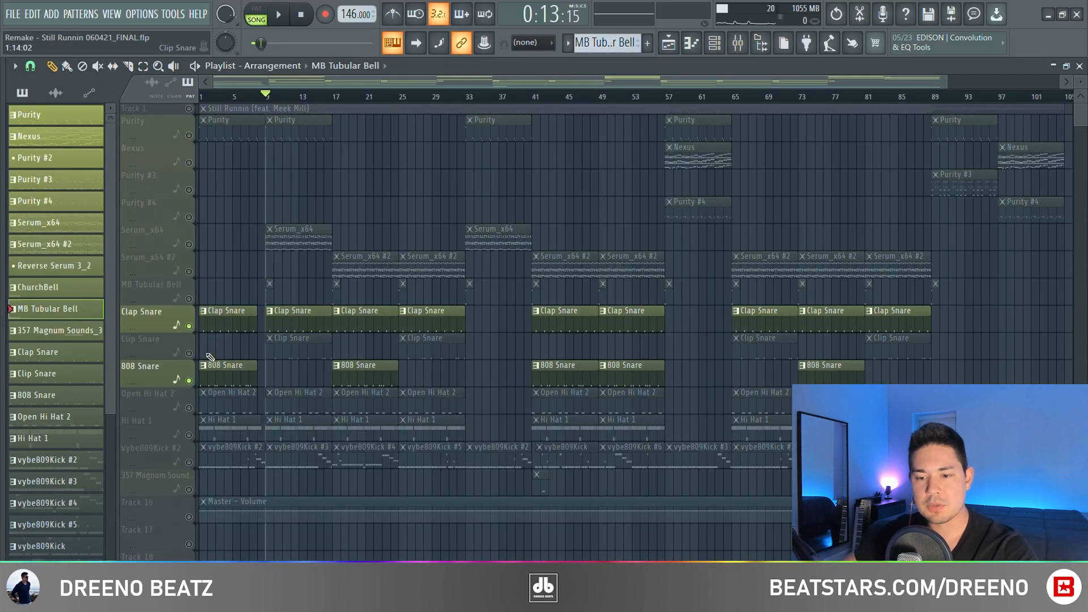
# Step: Unmute the Clip Snare track alongside the other snares, inspect its channel, and audition its pattern in the piano roll
pyautogui.click(121, 297)
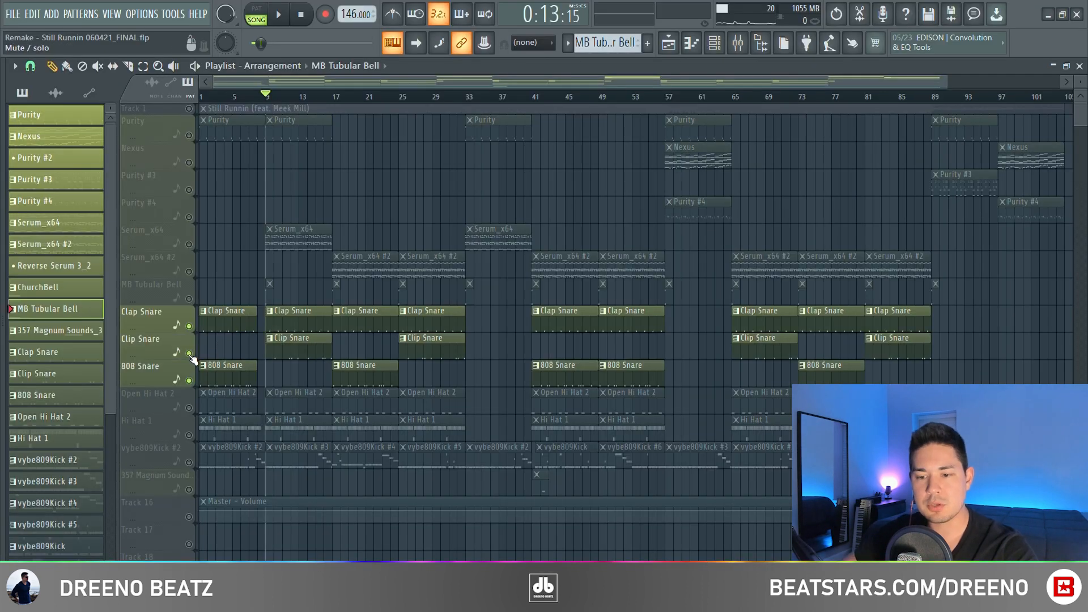
pyautogui.click(321, 355)
pyautogui.click(714, 42)
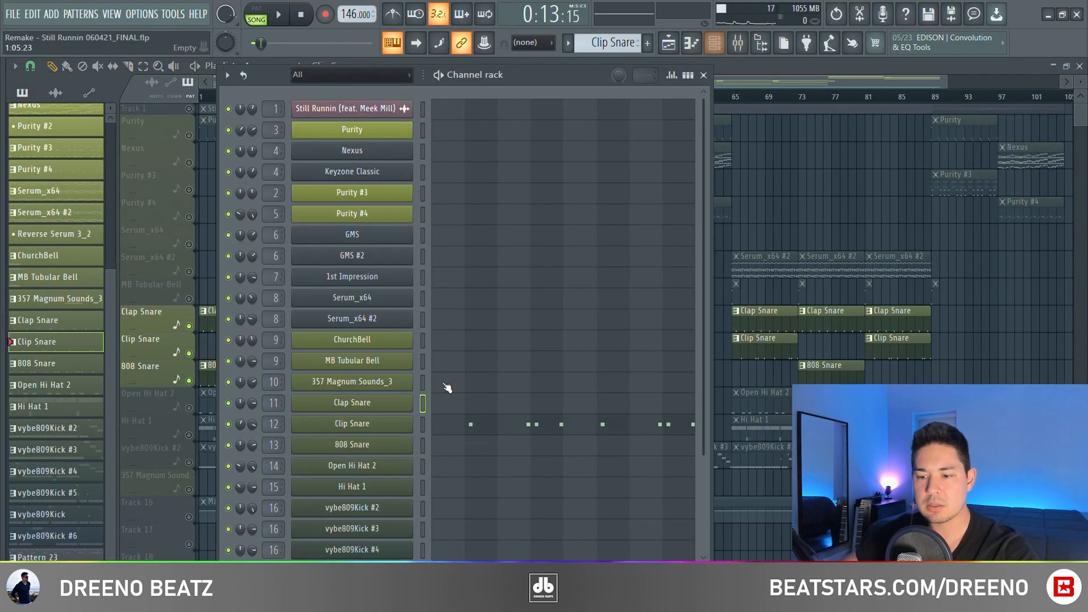
pyautogui.click(352, 427)
pyautogui.click(349, 504)
pyautogui.press('Escape')
pyautogui.click(527, 428)
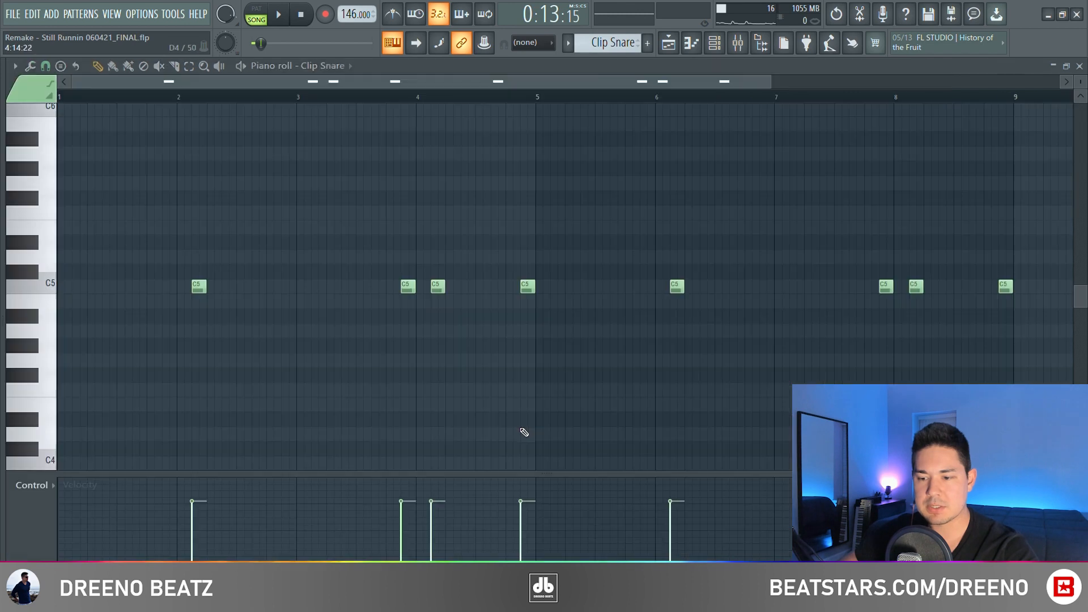
pyautogui.press('space')
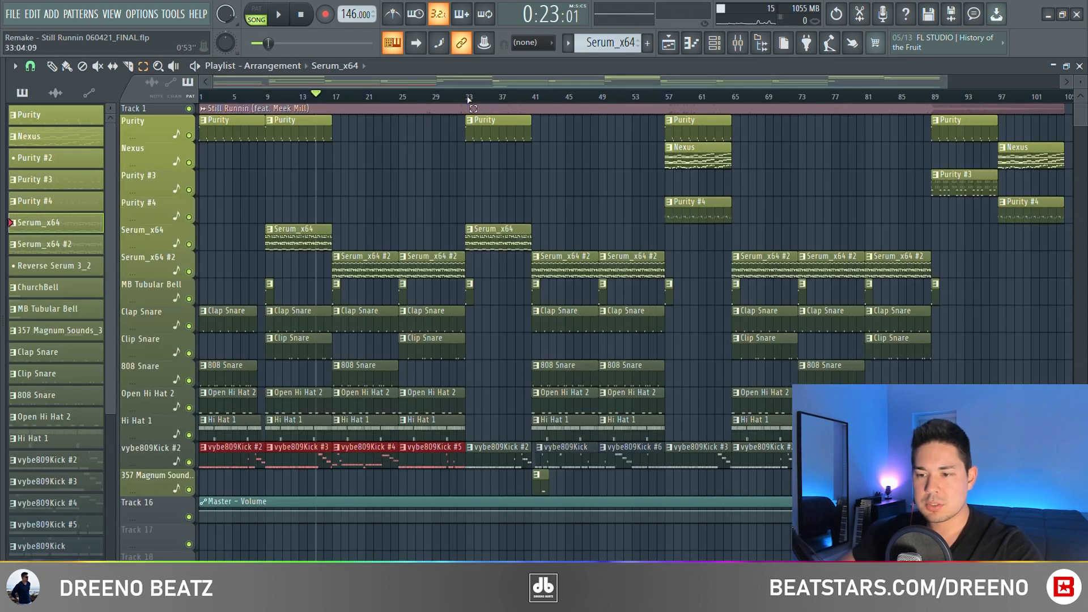
# Step: Select bars 33 to 41 in the playlist and play that section
pyautogui.moveTo(466, 97); pyautogui.dragTo(532, 100)
pyautogui.press('space')
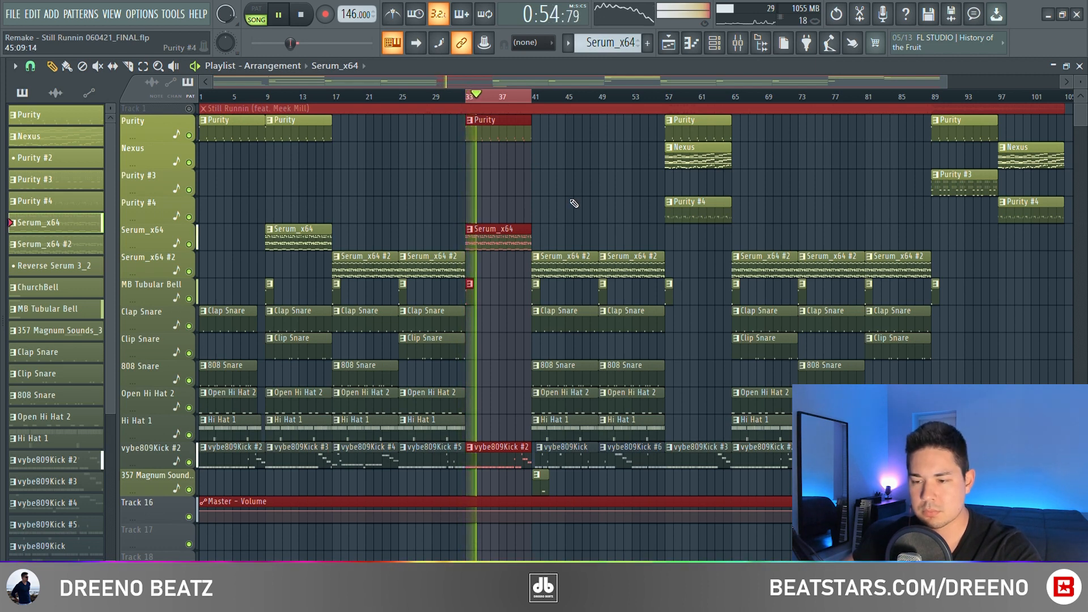
# Step: Stop playback, examine the clips in bars 41 to 49 of the playlist, and play that section
pyautogui.press('space')
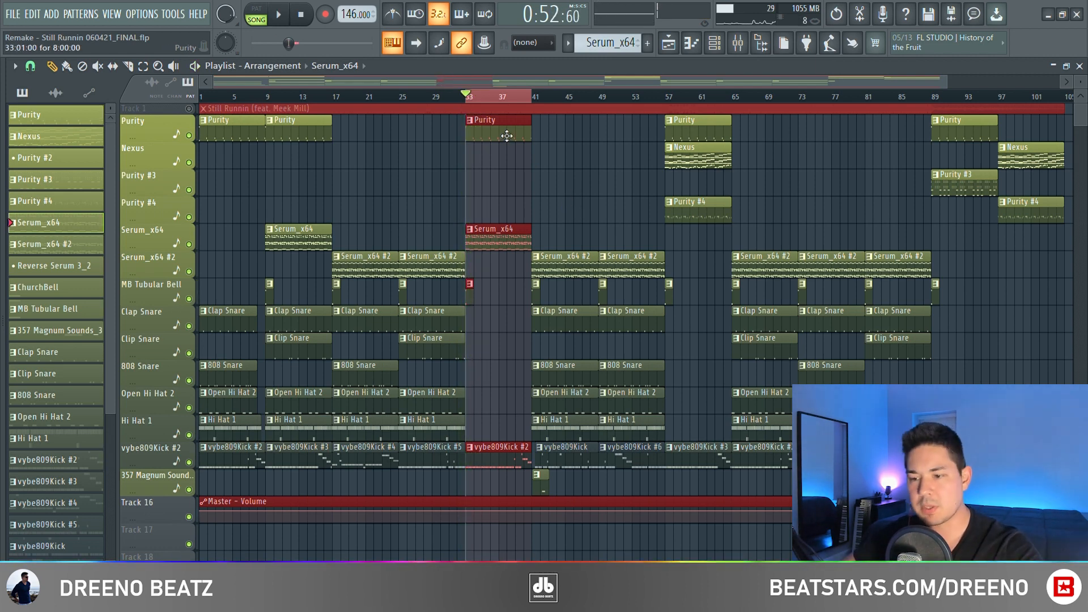
pyautogui.hotkey('ctrl', 's')
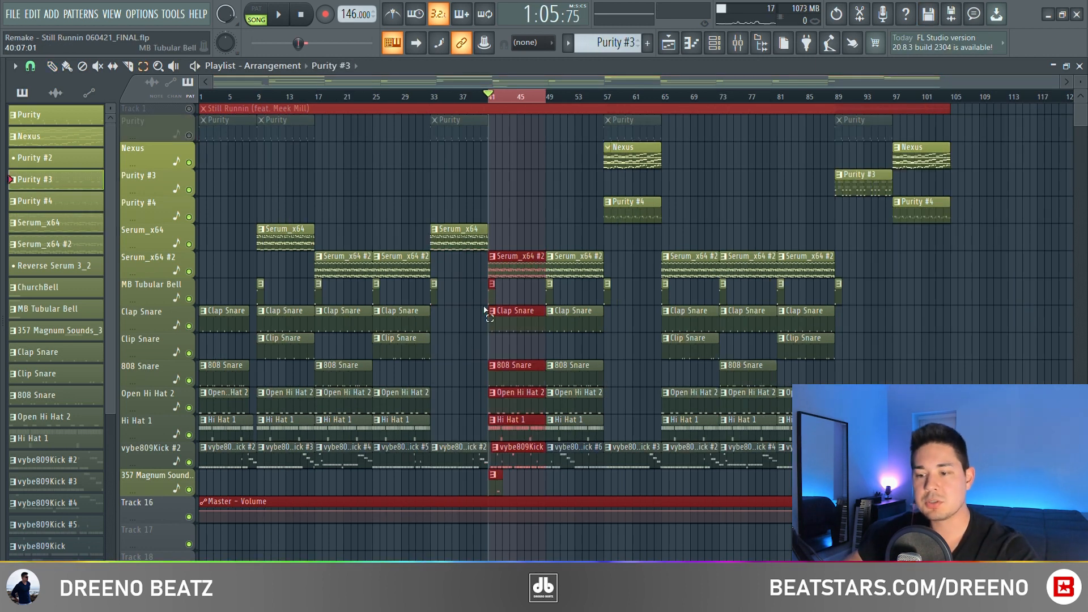
pyautogui.scroll(6, 483, 365)
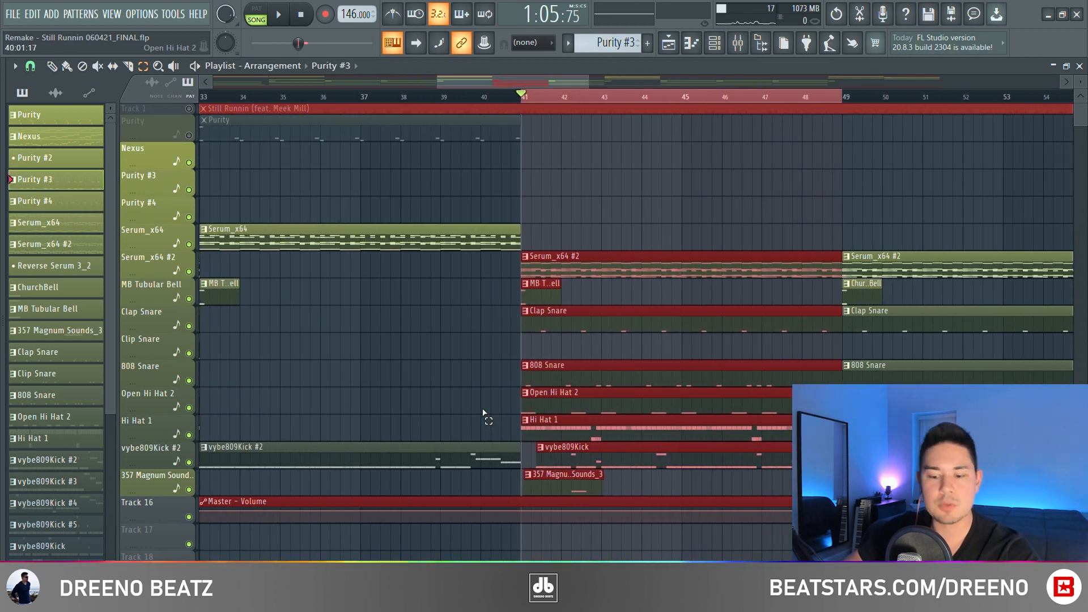
pyautogui.keyDown('alt'); pyautogui.scroll(2, 483, 391); pyautogui.keyUp('alt')
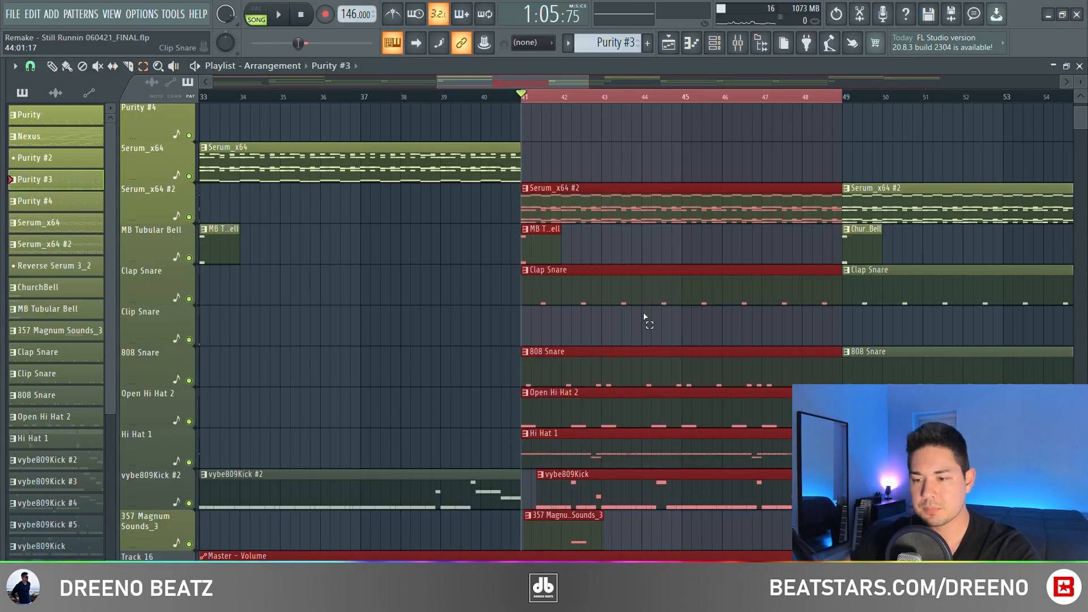
pyautogui.press('space')
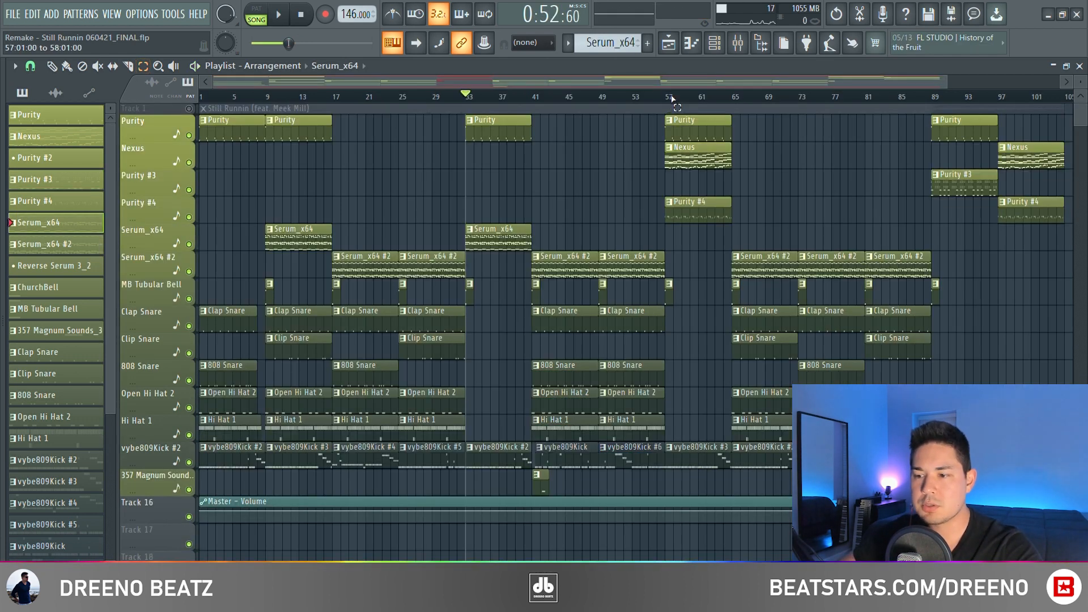
# Step: Select bars 57 to 65 in the playlist and audition that section
pyautogui.moveTo(672, 99); pyautogui.dragTo(731, 99)
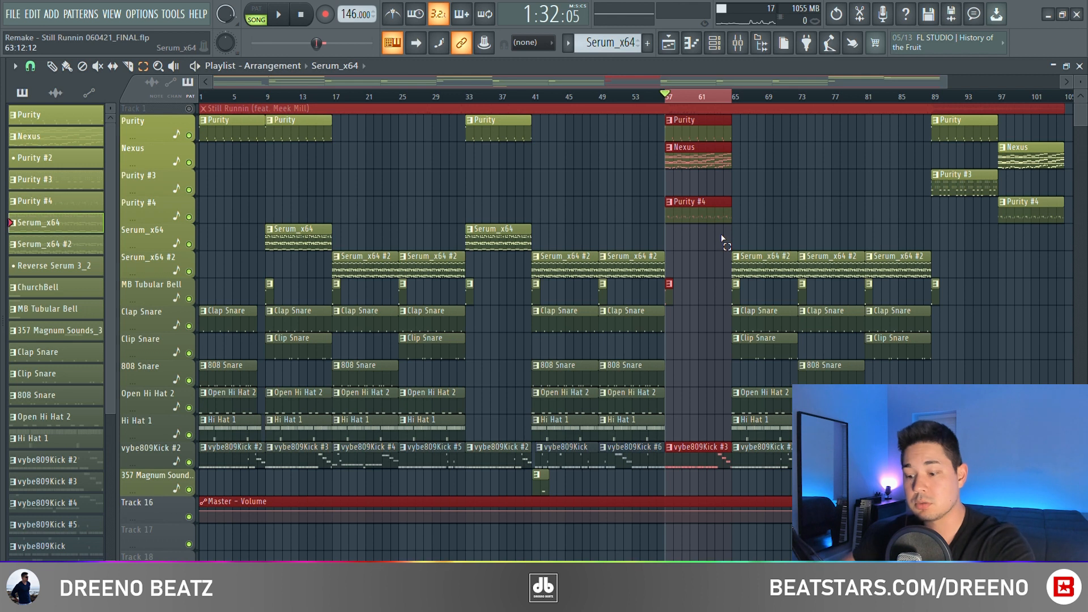
pyautogui.press('space')
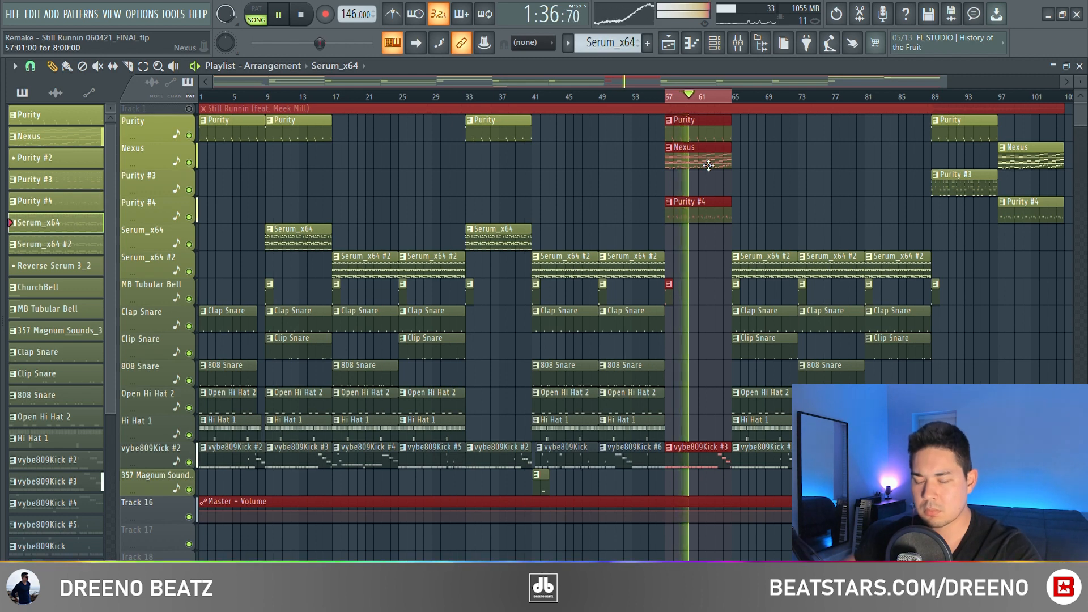
pyautogui.press('space')
# Step: Check the presets of the Nexus and Keyzone Classic instruments used in the Nexus pattern, and close both plugins
pyautogui.click(708, 165)
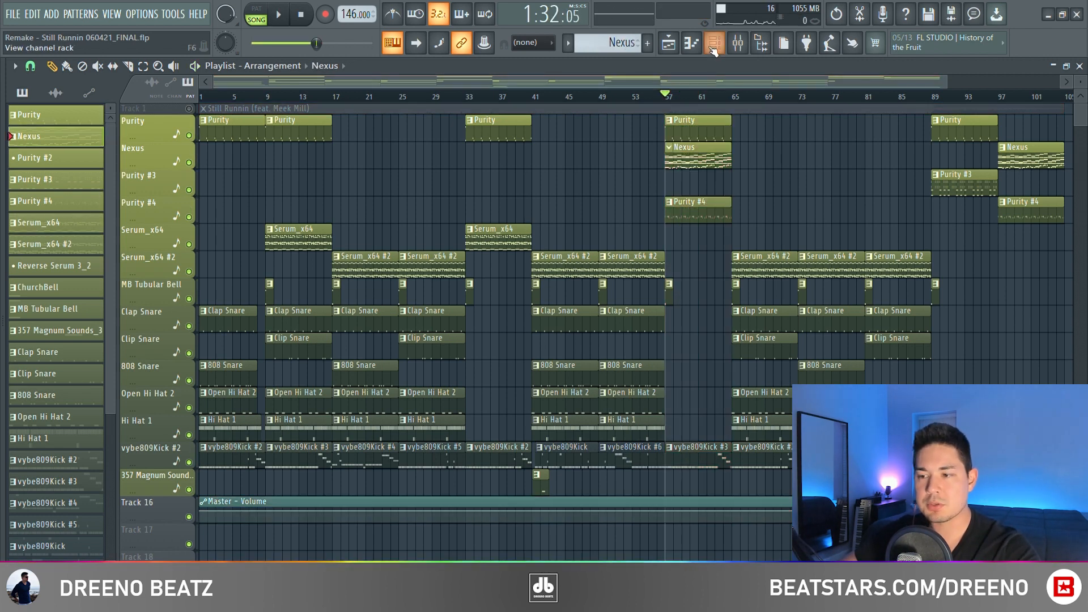
pyautogui.press('F6')
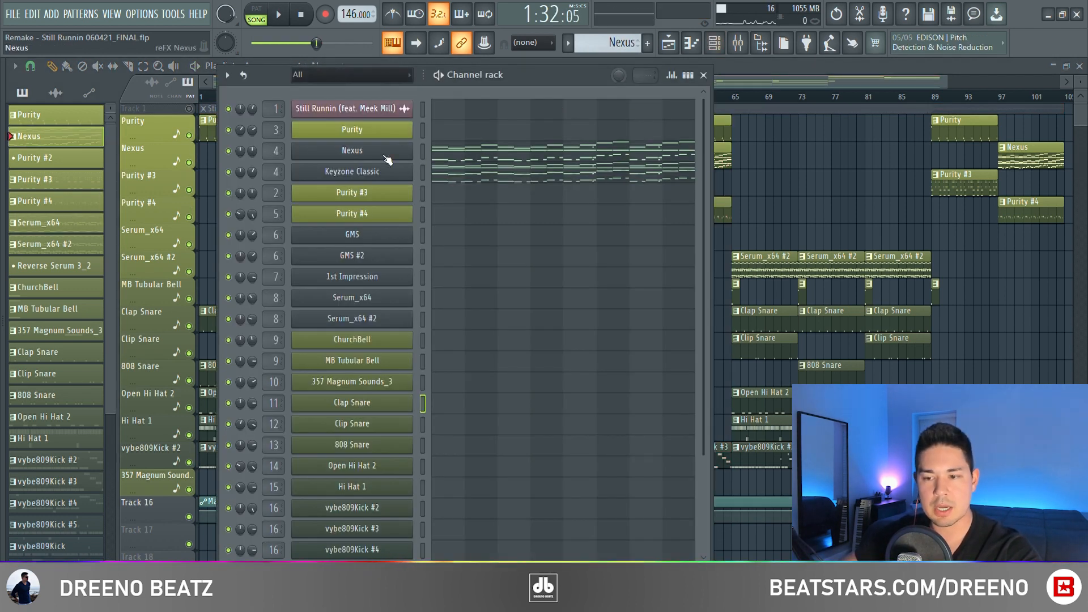
pyautogui.click(385, 157)
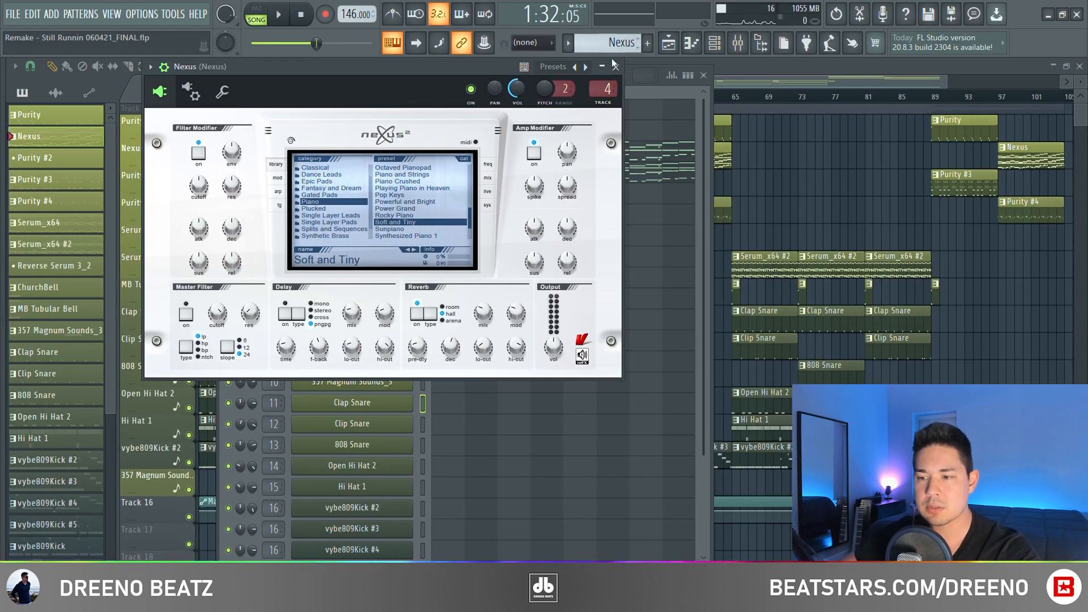
pyautogui.click(794, 29)
pyautogui.click(351, 172)
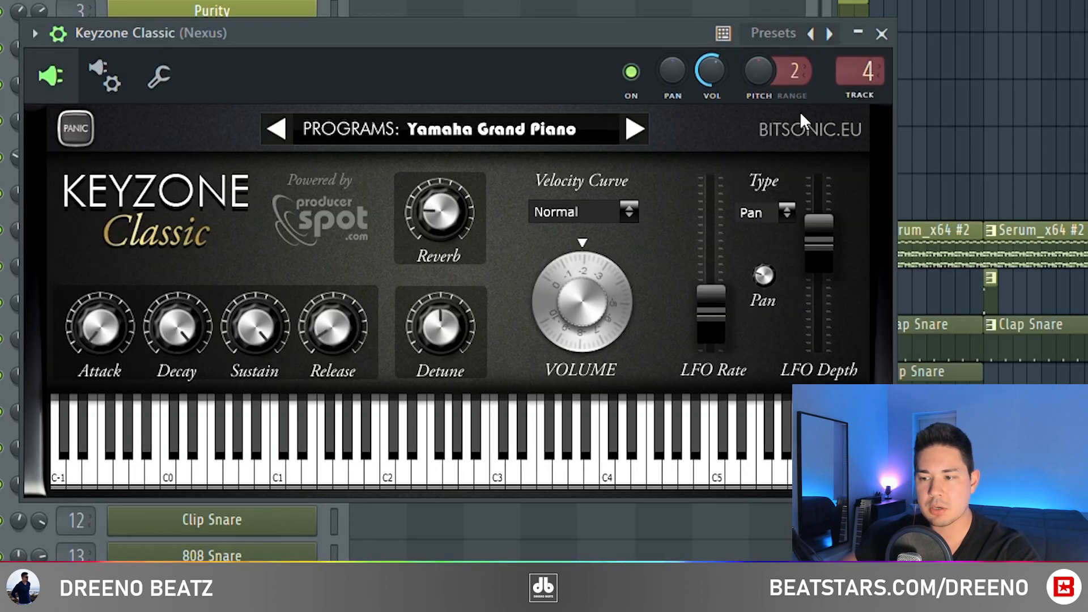
pyautogui.click(881, 34)
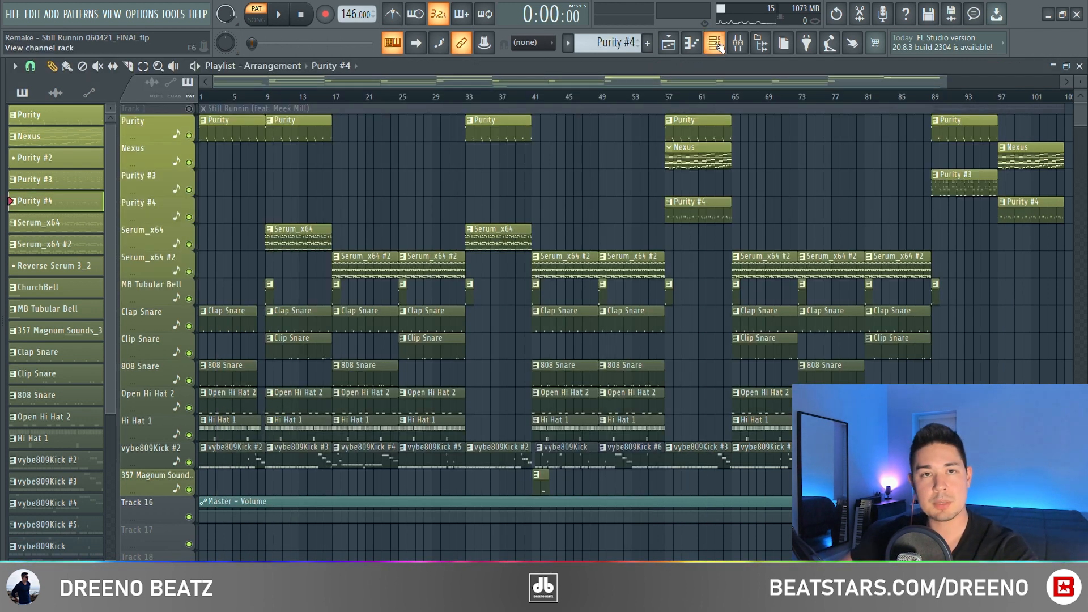
# Step: Inspect the Purity #4 channel and audition it together with the Purity and Nexus tracks from bar 57
pyautogui.click(717, 45)
pyautogui.click(357, 214)
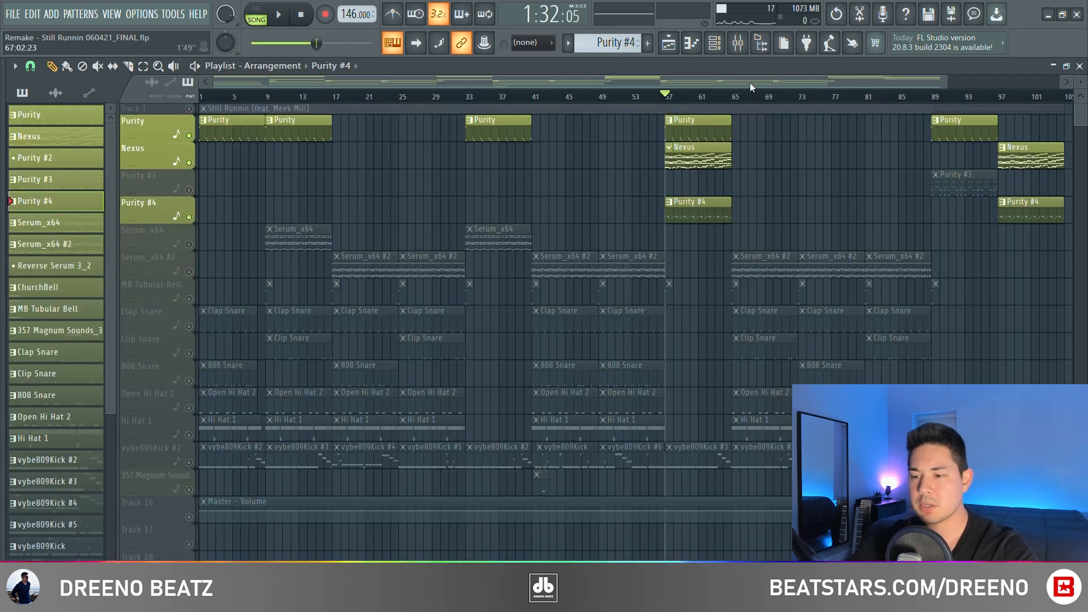
pyautogui.press('space')
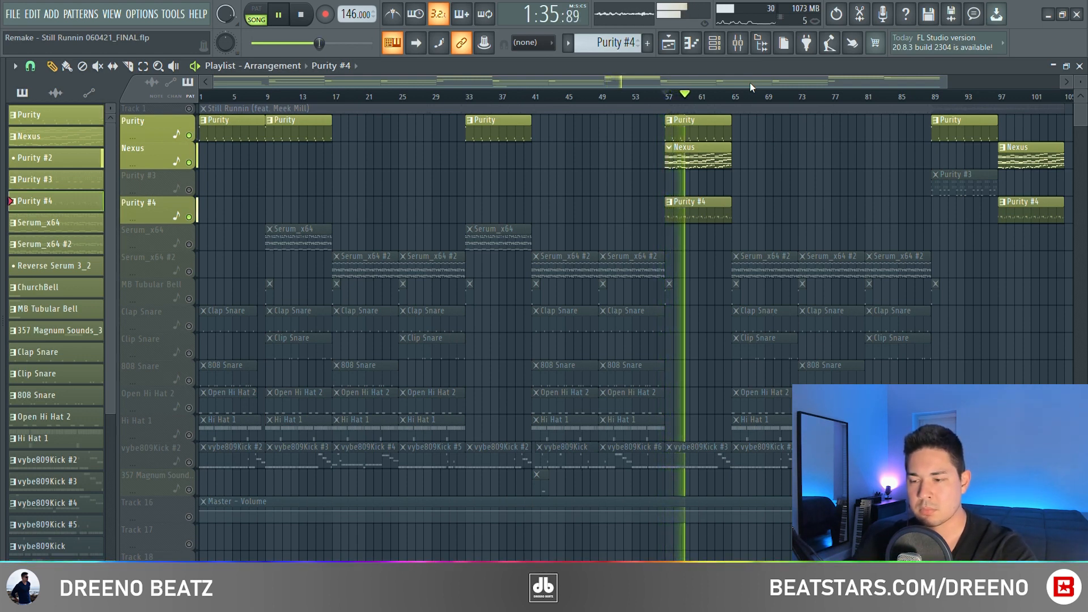
# Step: Play the arrangement section starting at bar 89, and stop playback
pyautogui.scroll(3, 700, 245)
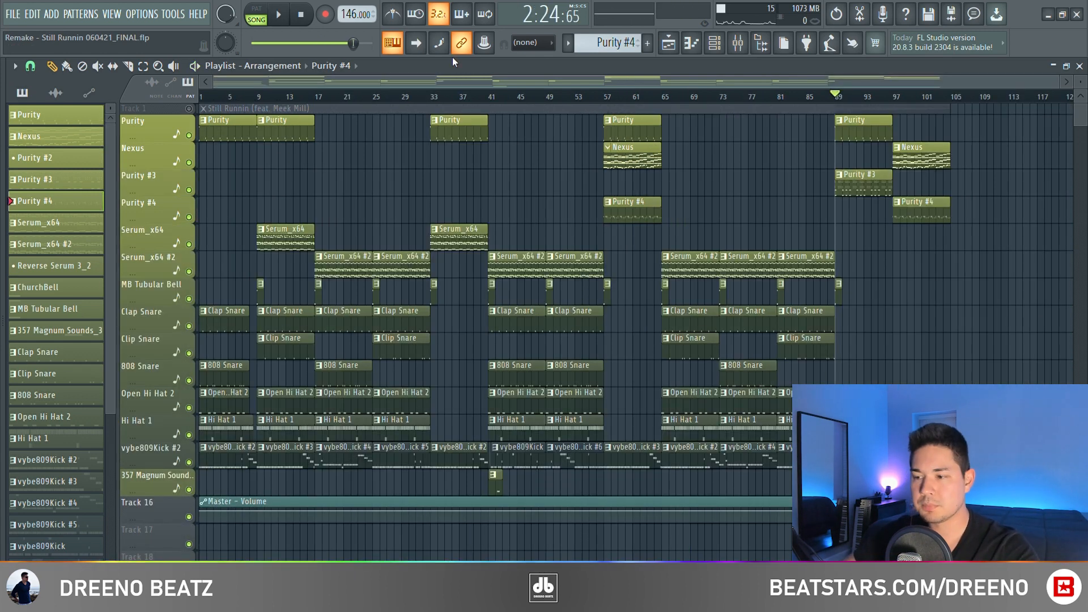
pyautogui.press('space')
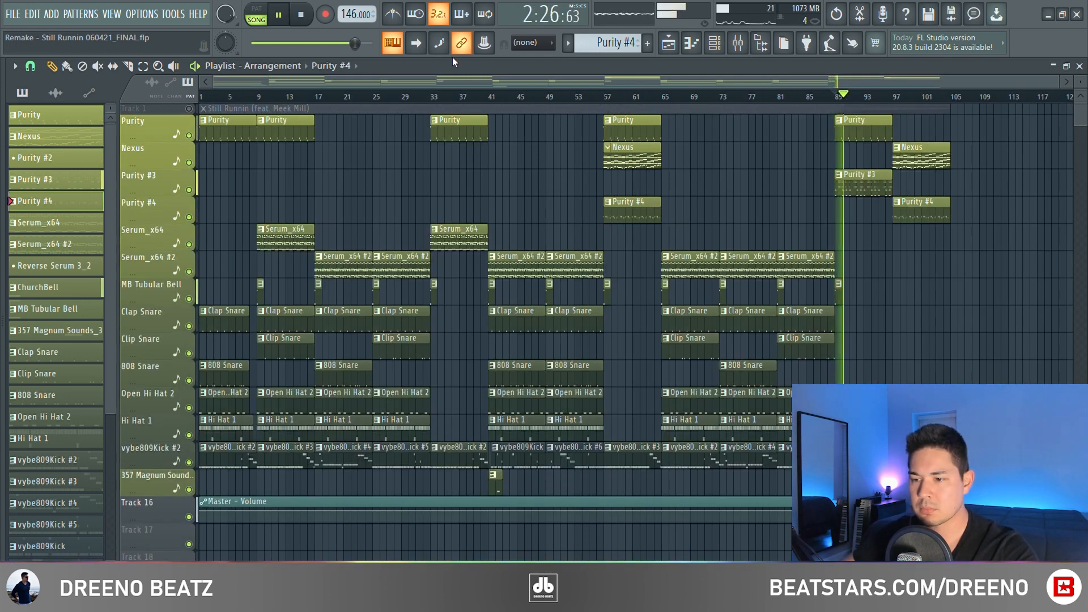
pyautogui.press('space')
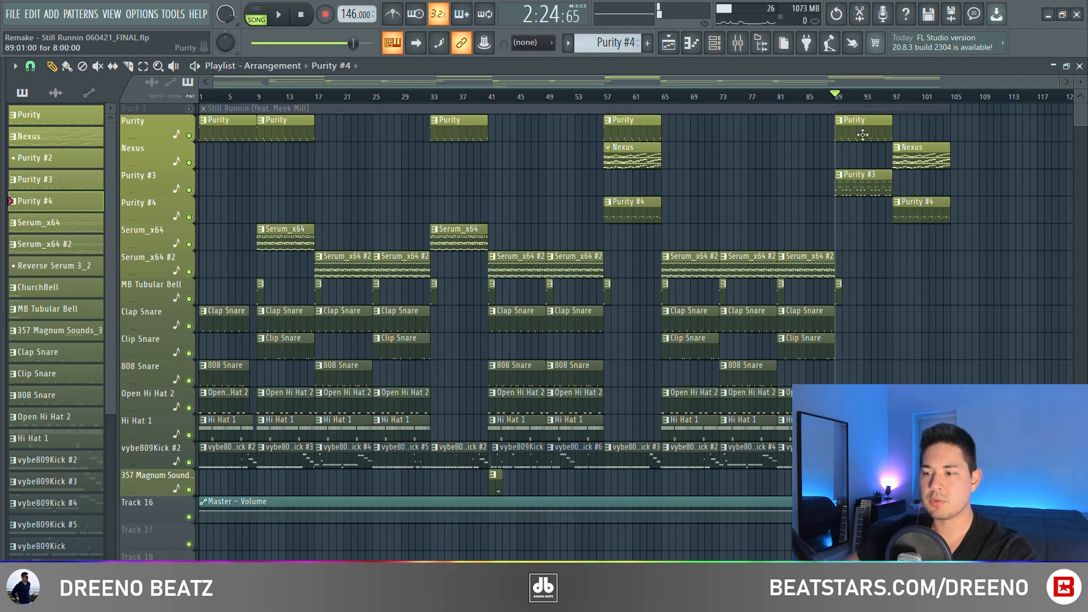
# Step: Inspect the Purity #3 channel from the bar 89 section and audition its pattern in the piano roll
pyautogui.click(863, 189)
pyautogui.click(721, 47)
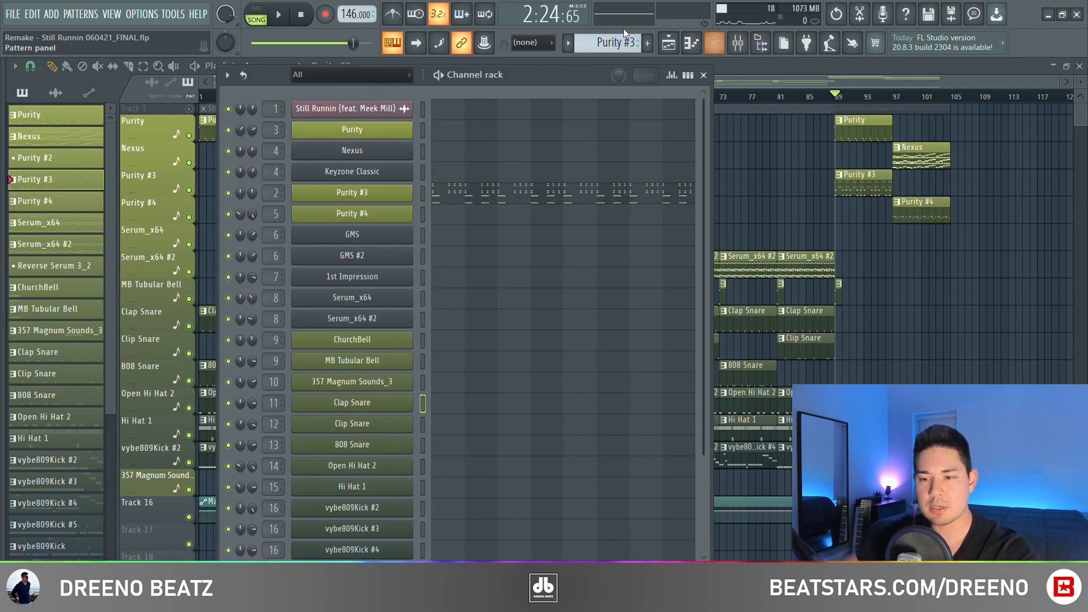
pyautogui.click(367, 193)
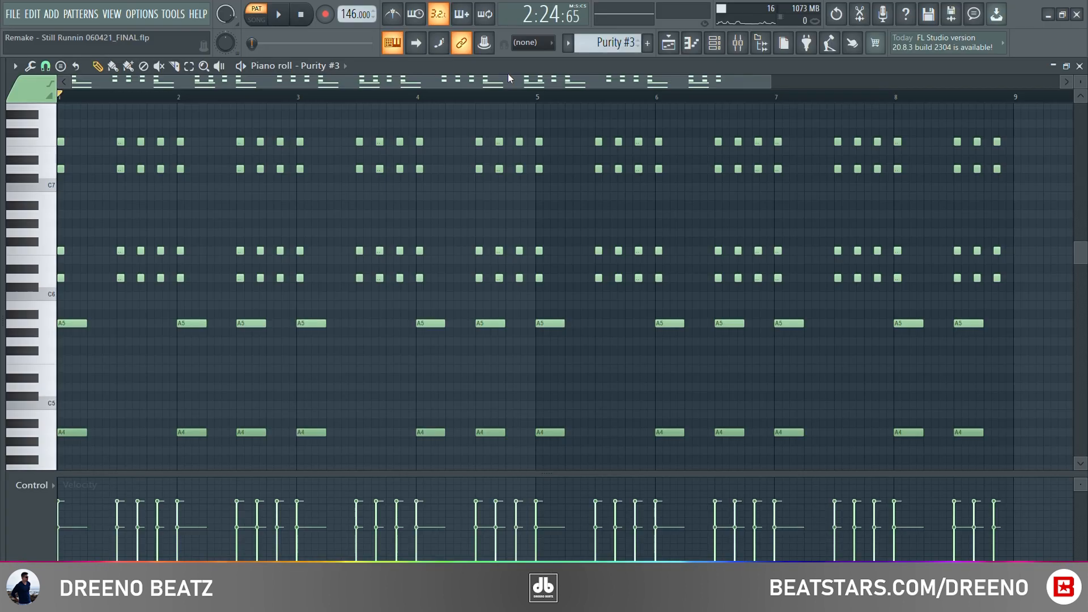
pyautogui.press('space')
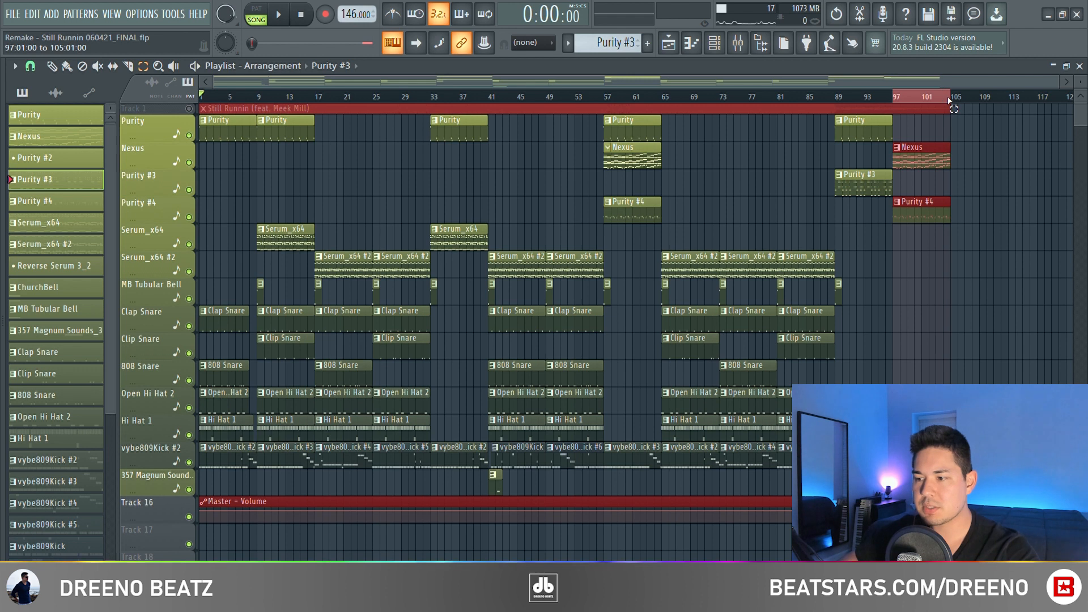
# Step: Select bars 97 to 105 in the playlist and play that closing section
pyautogui.moveTo(948, 101); pyautogui.dragTo(950, 102)
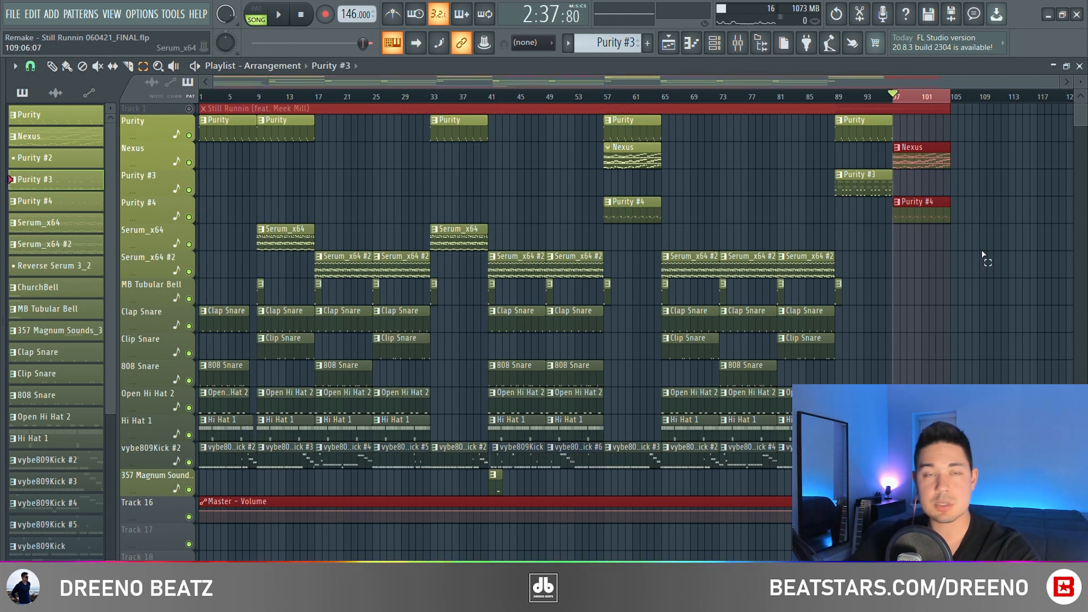
pyautogui.press('space')
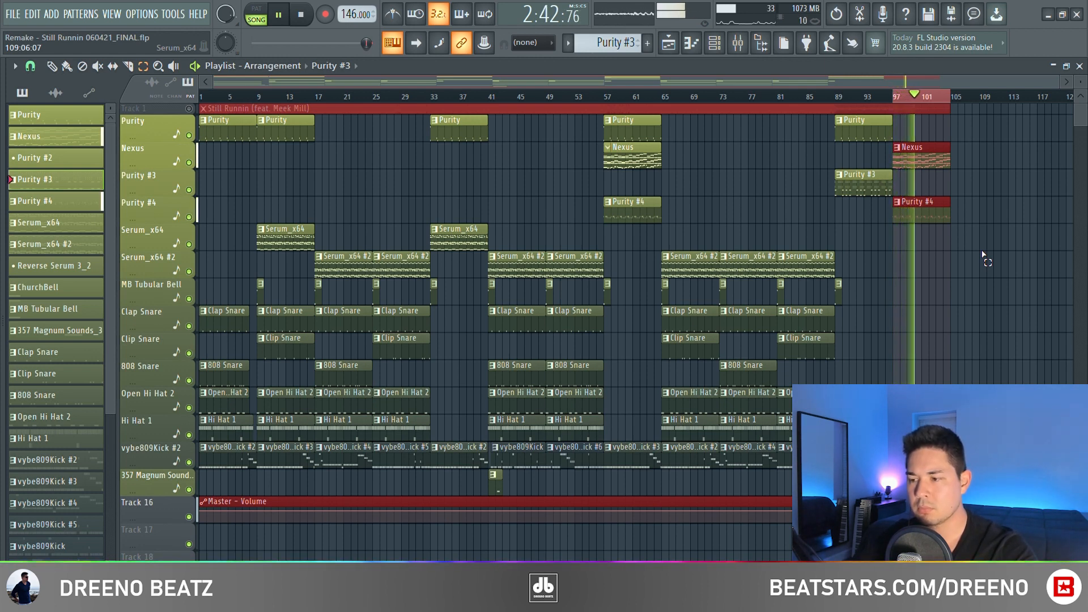
pyautogui.press('space')
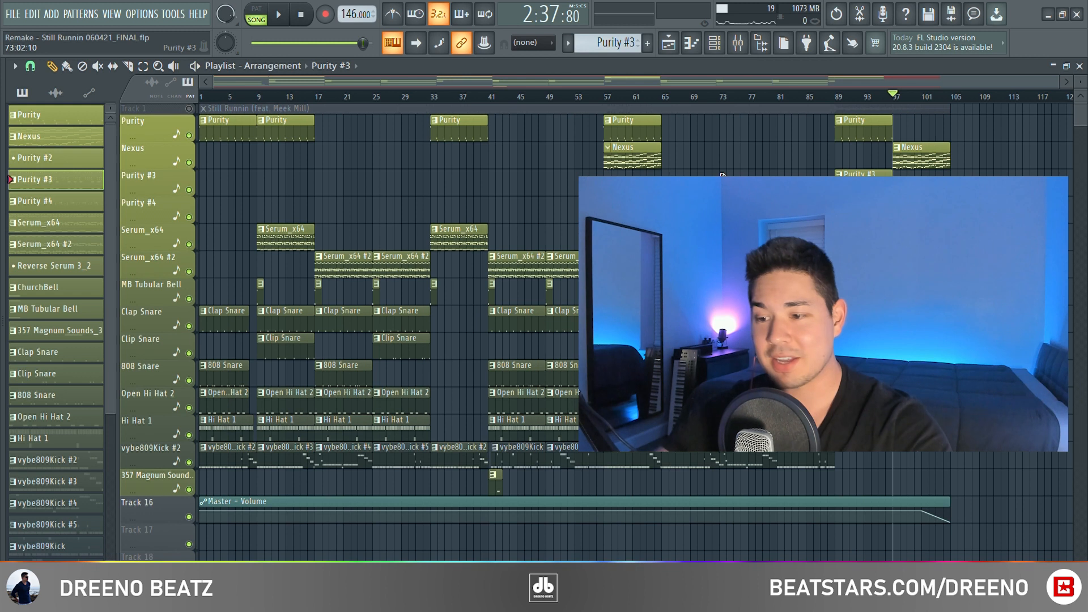